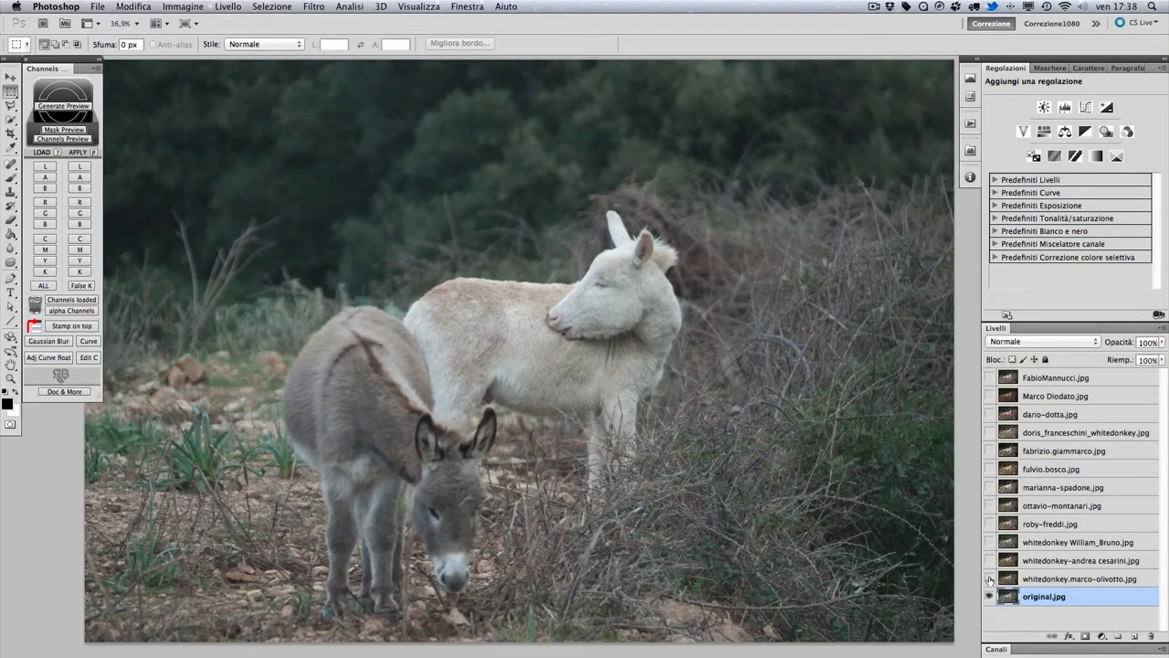
- Reveal all twelve corrected version layers one at a time, from the bottom of the stack upward
click(989, 578)
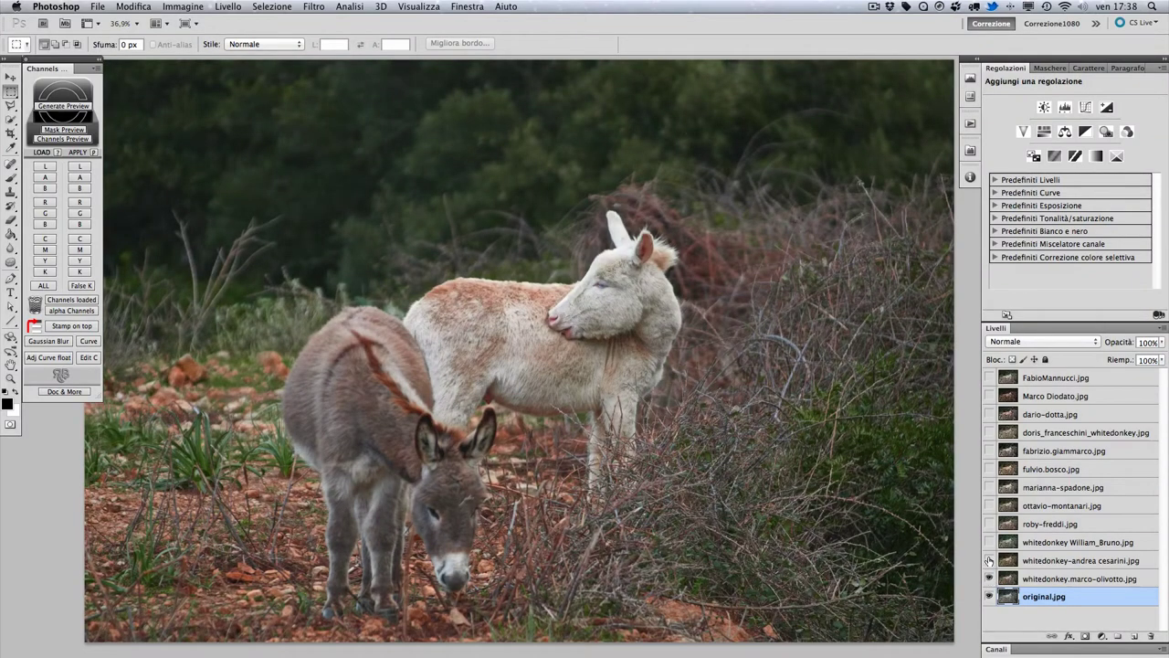
click(989, 560)
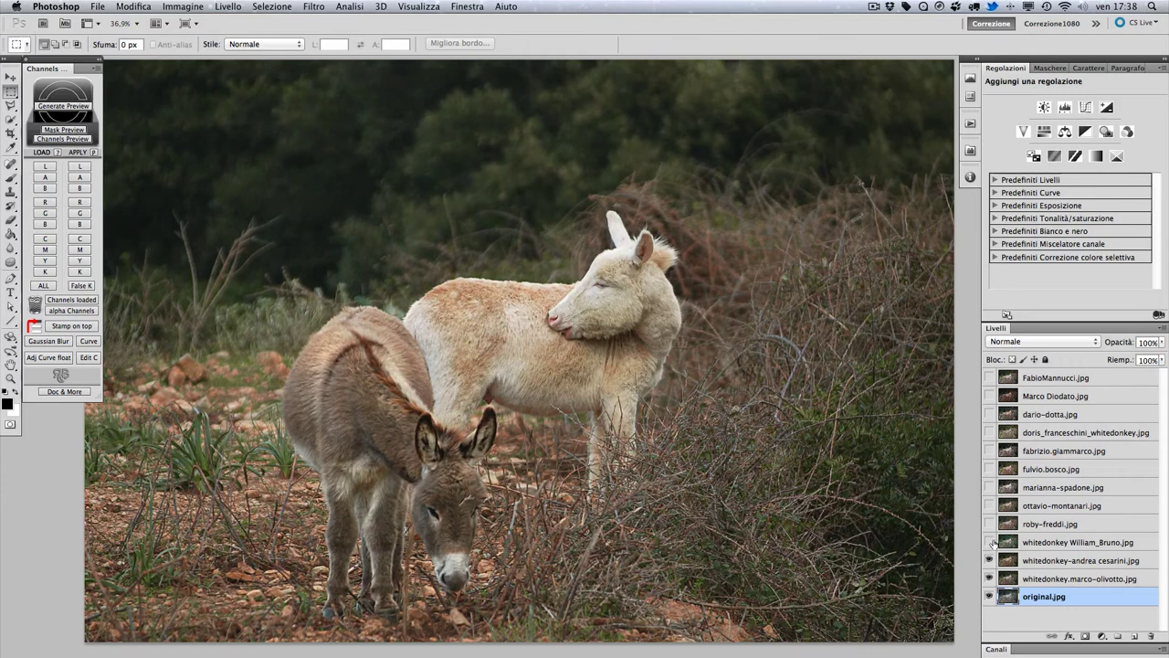
click(989, 542)
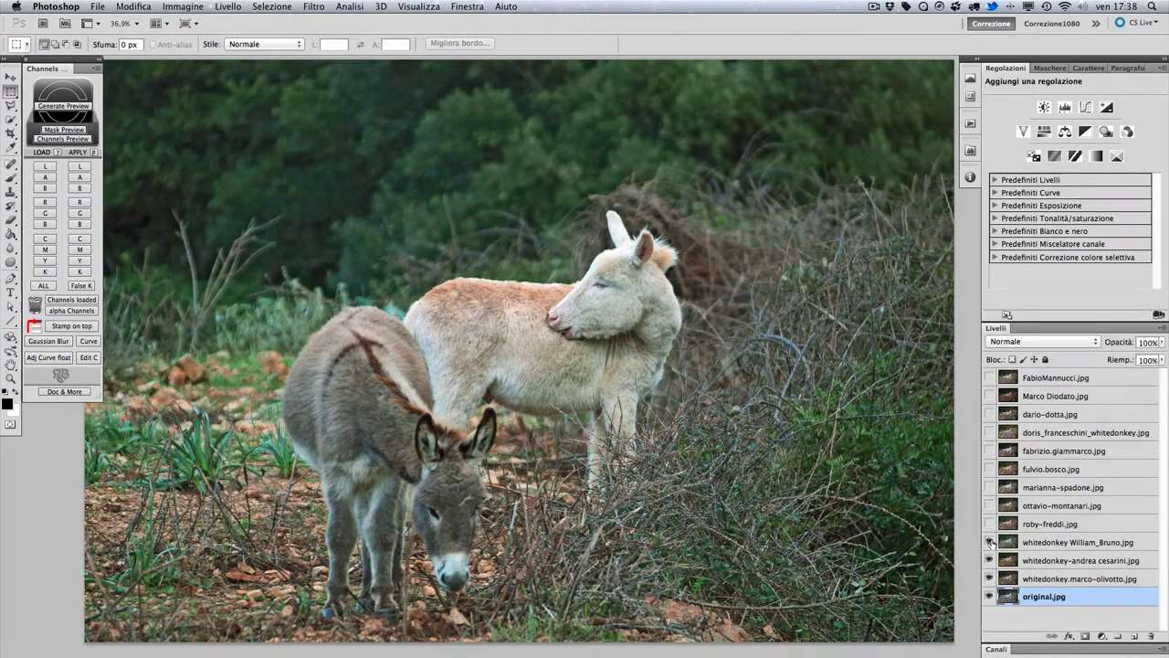
click(989, 523)
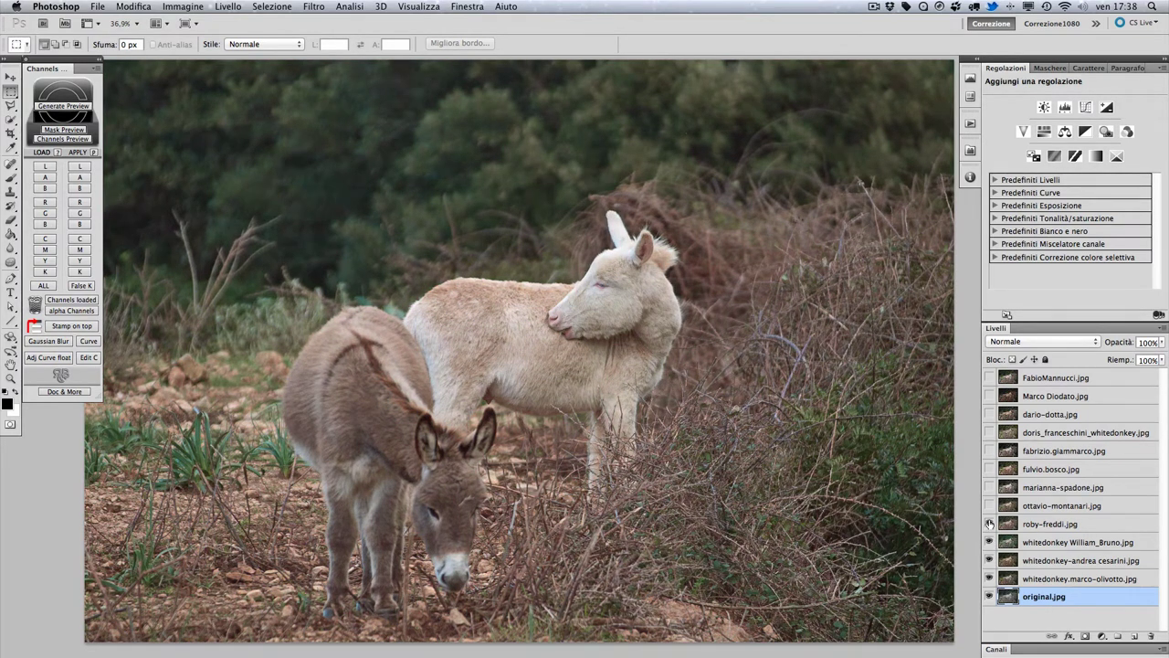
click(989, 505)
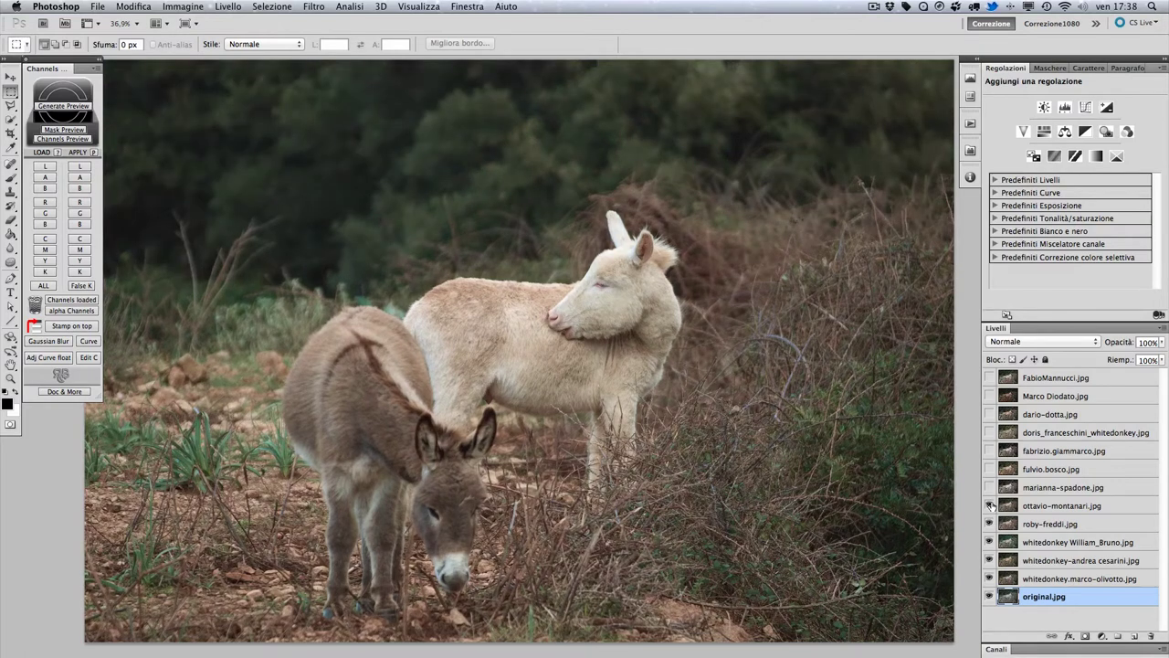
click(989, 487)
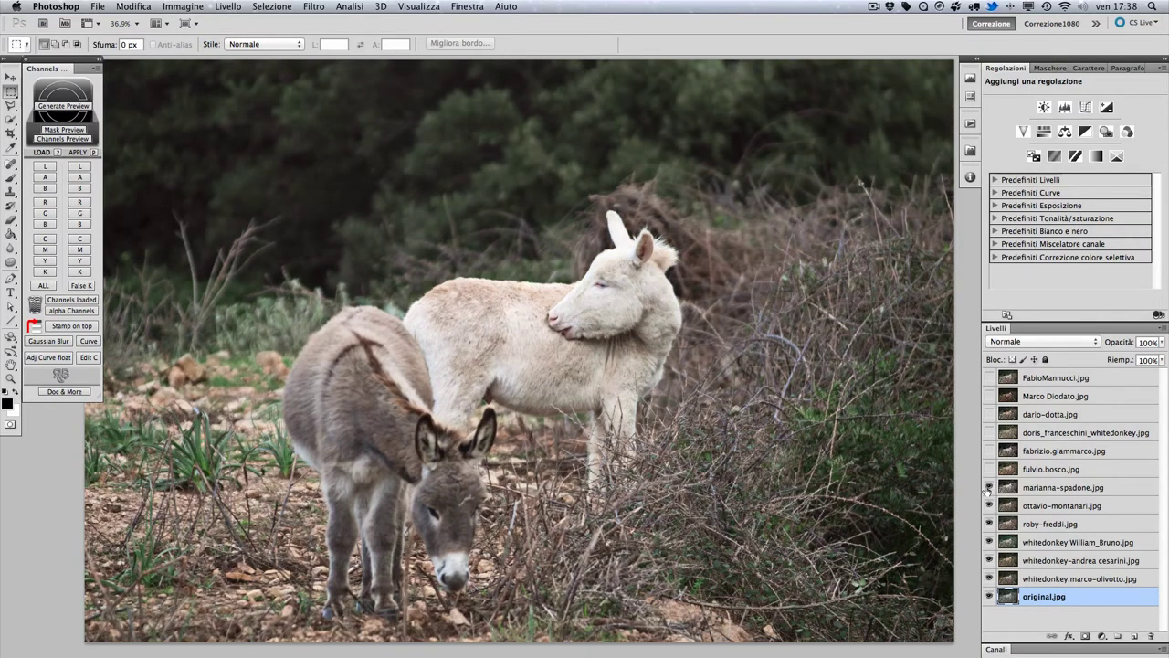
click(989, 469)
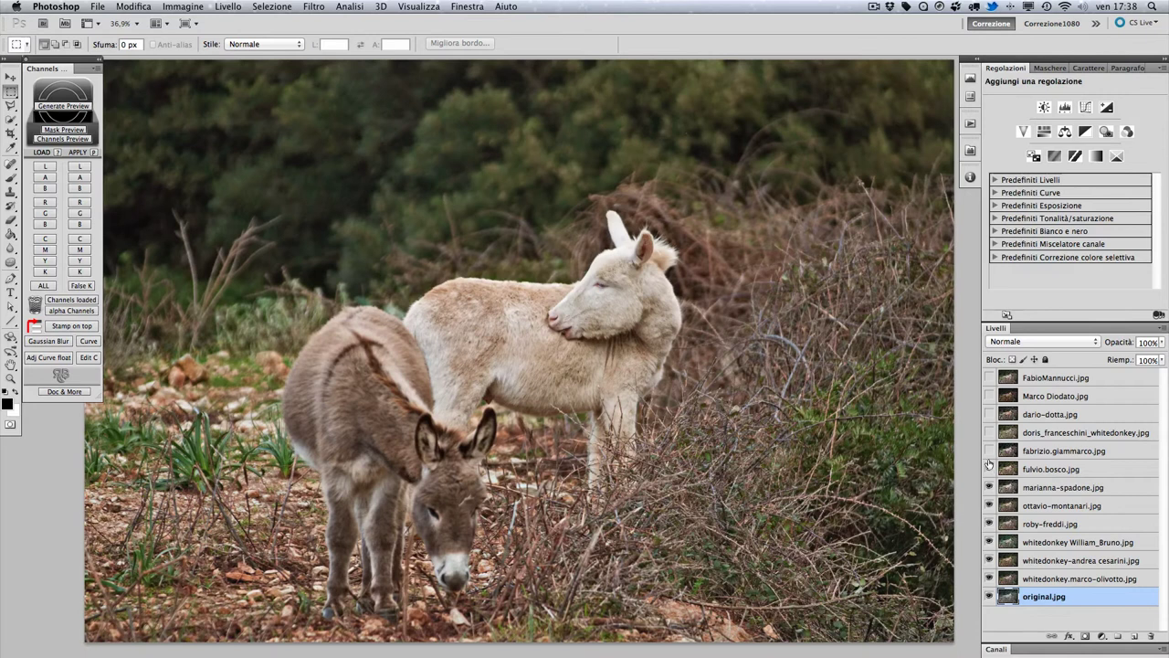
click(989, 450)
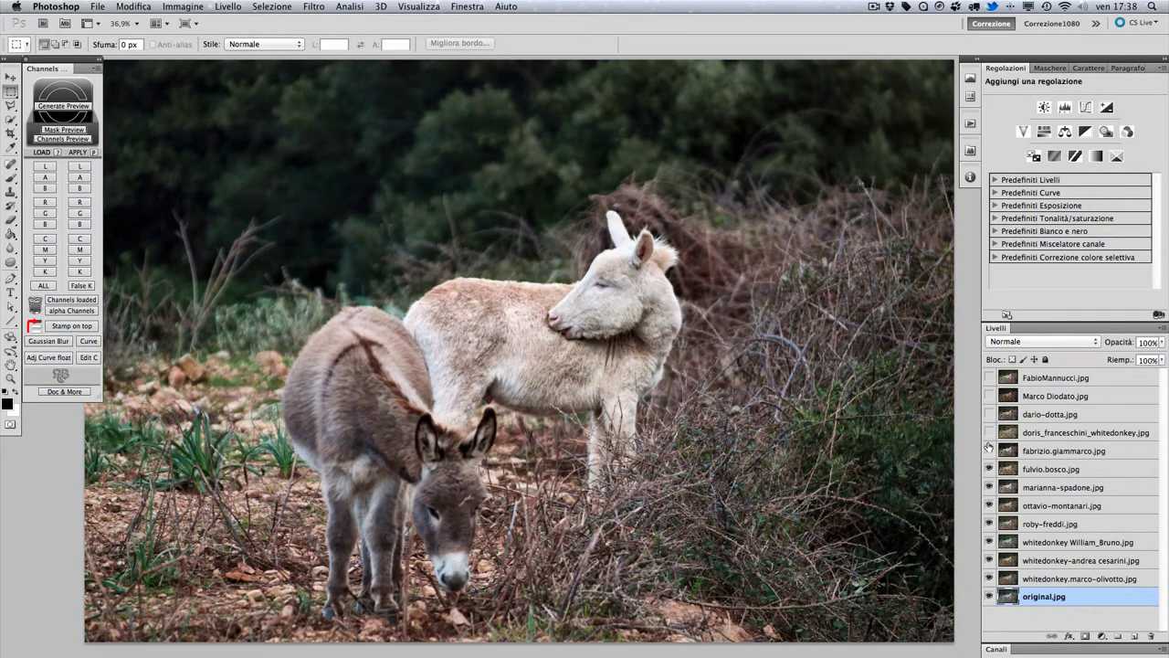
click(989, 432)
click(989, 414)
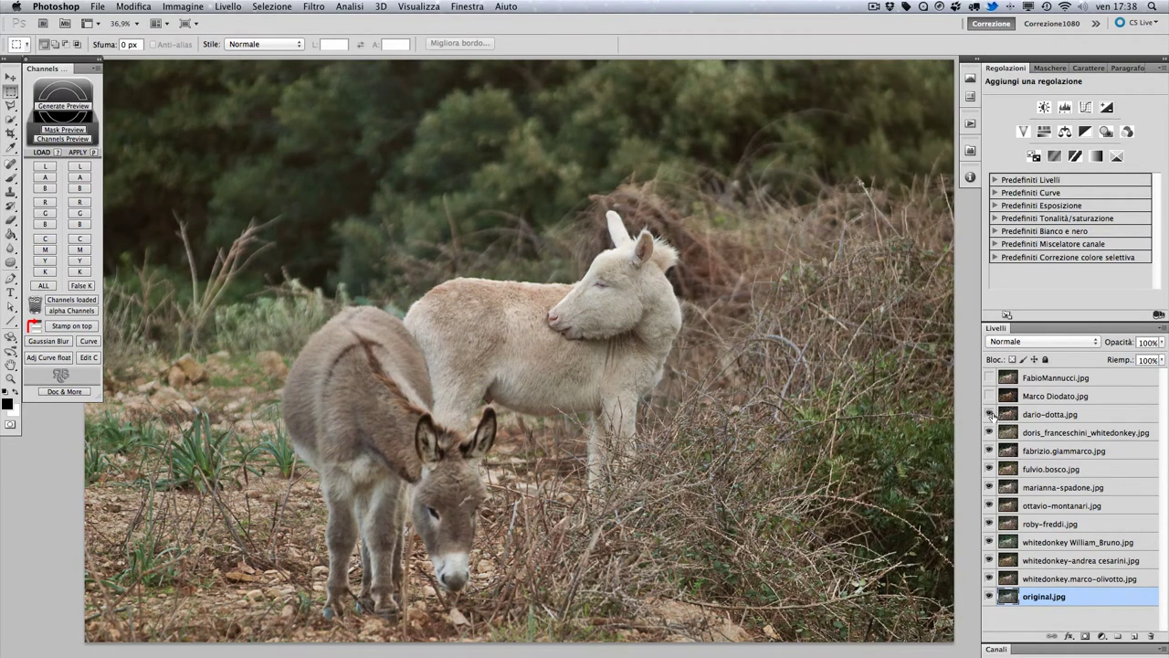
click(989, 396)
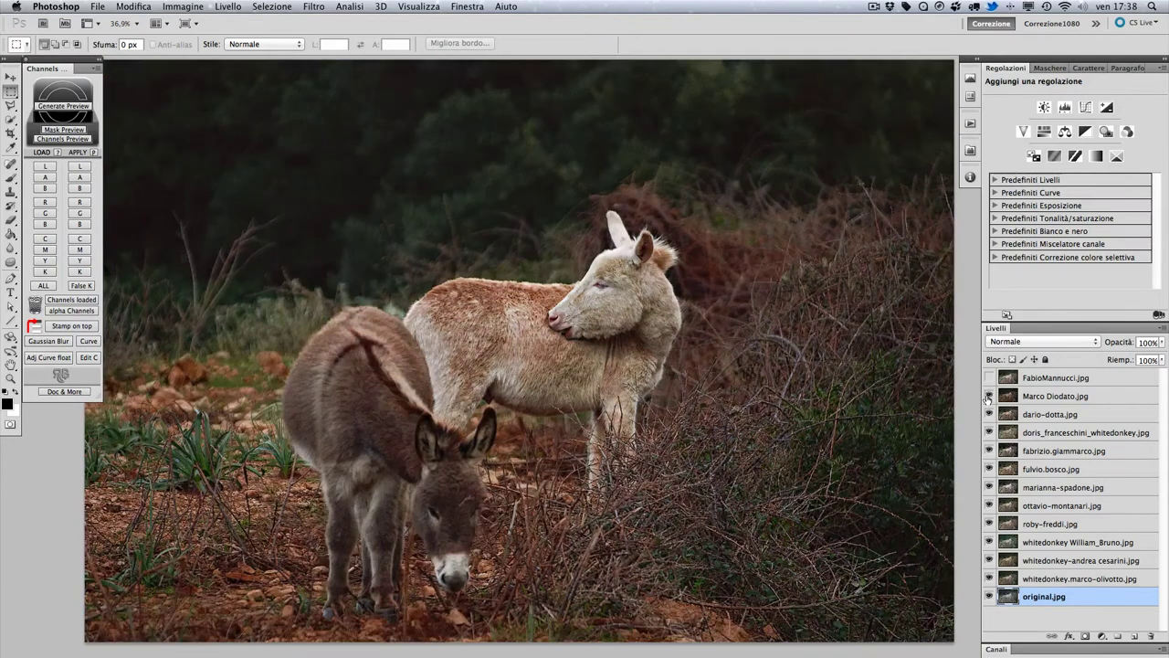
click(989, 378)
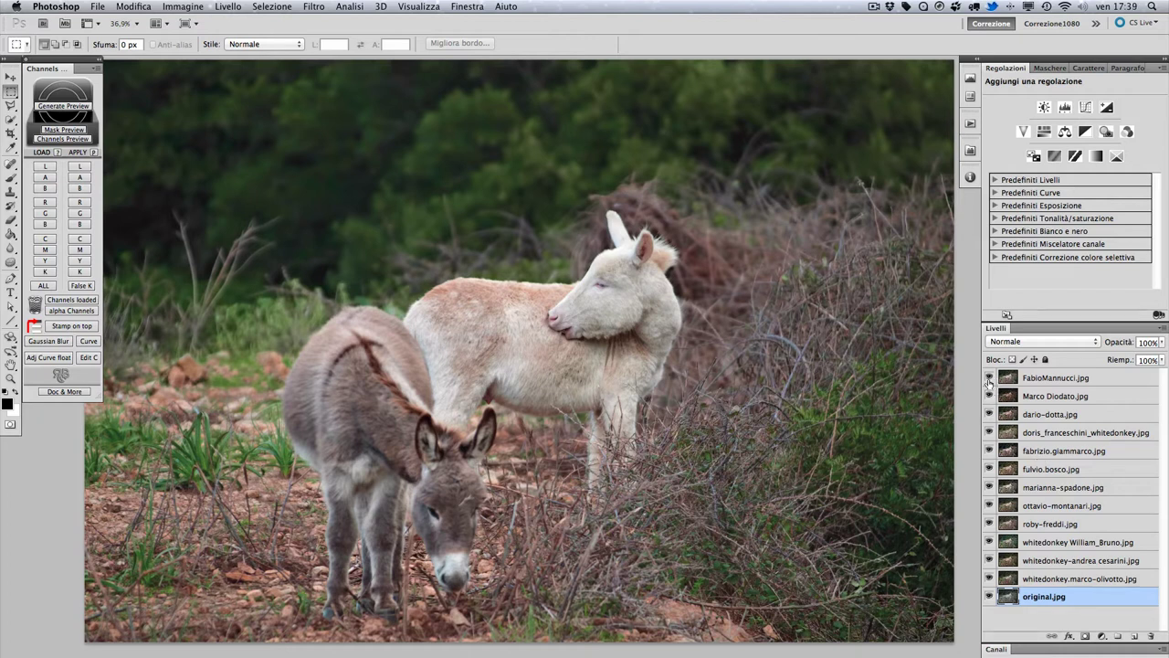
- Hide the upper versions and set the bottom version layer to Colore blend mode
drag(989, 378, 990, 560)
click(1046, 580)
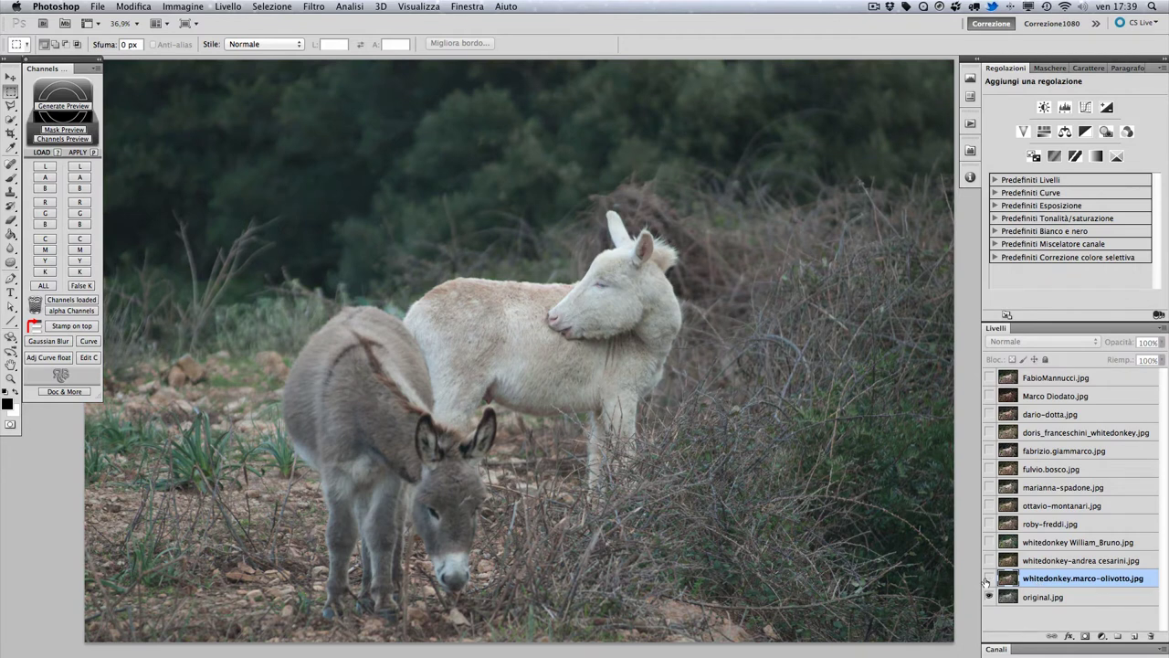
click(1032, 343)
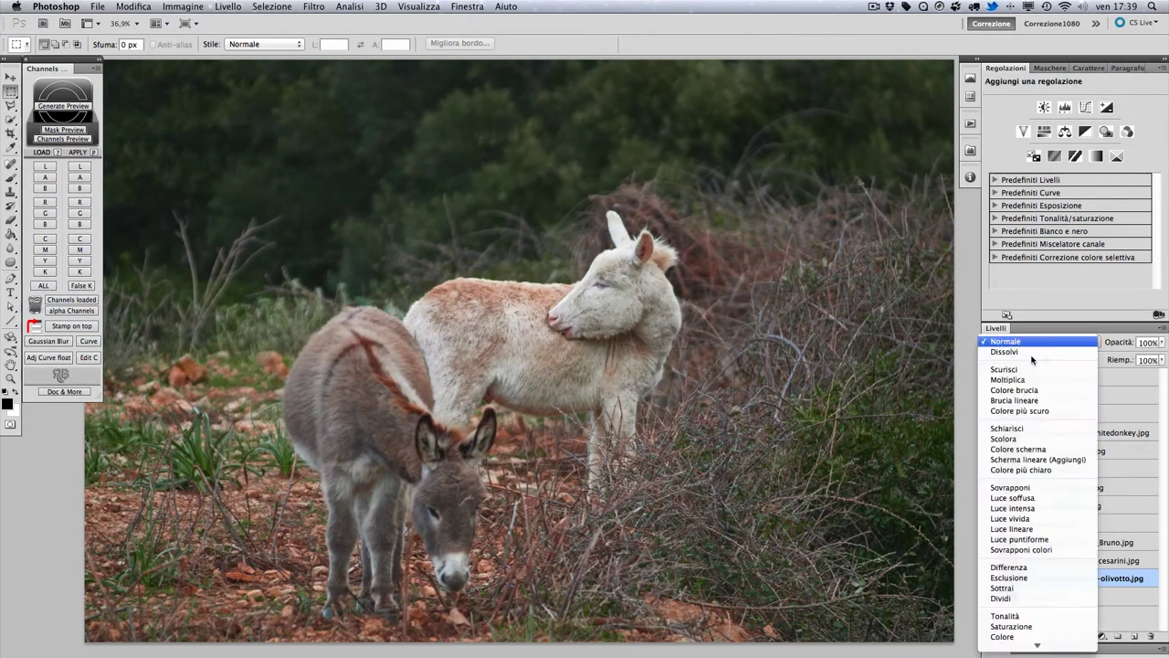
click(1041, 637)
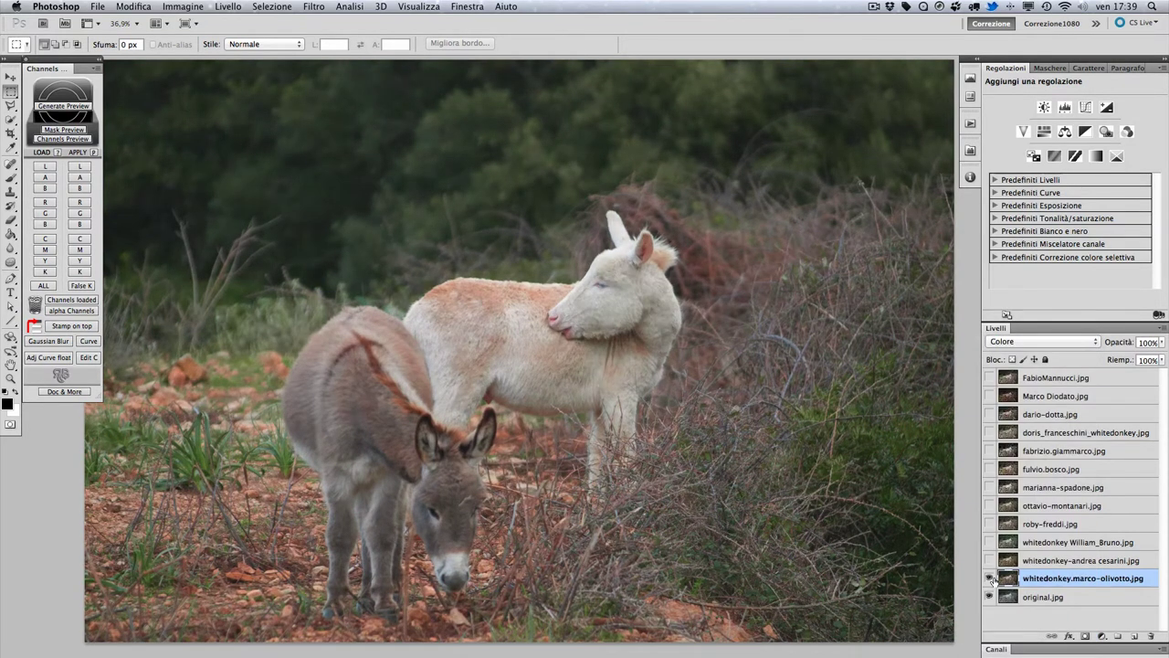
- Flash the Colore layer on and off, then move original.jpg to the top of the stack
click(990, 581)
click(989, 580)
click(989, 579)
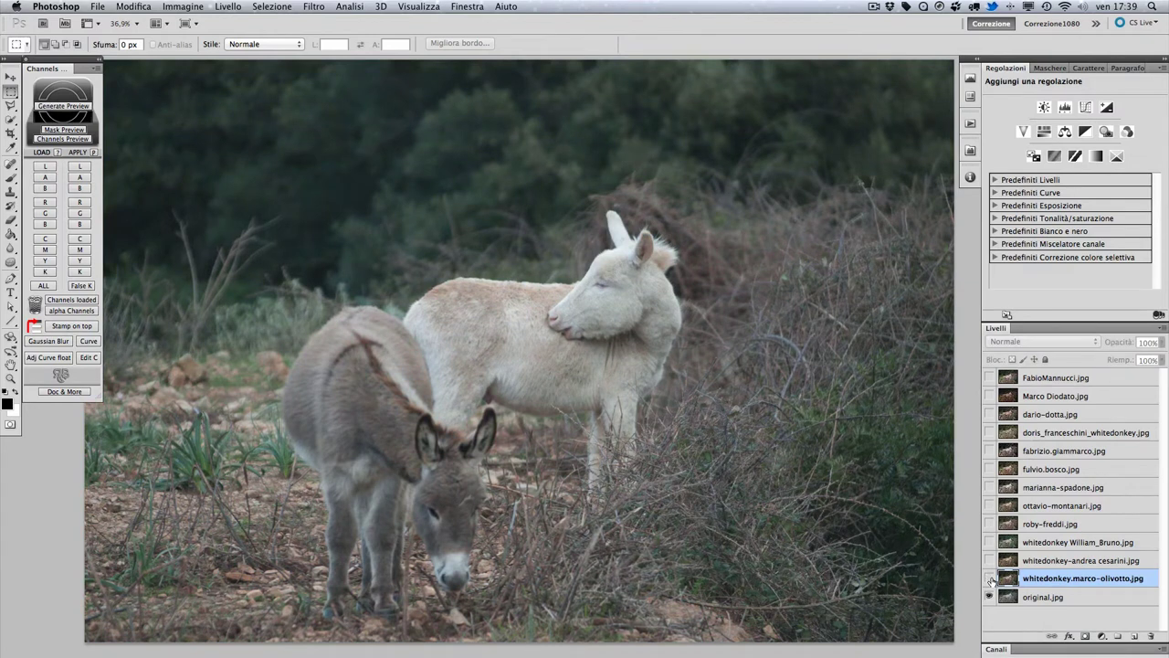
click(989, 579)
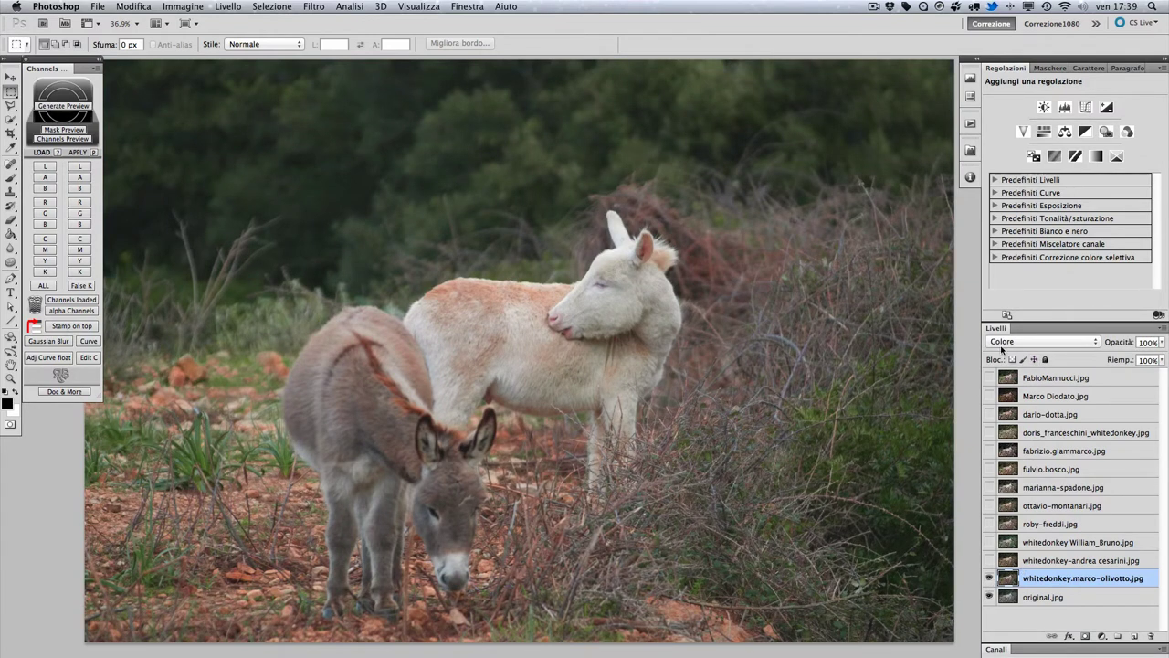
click(989, 578)
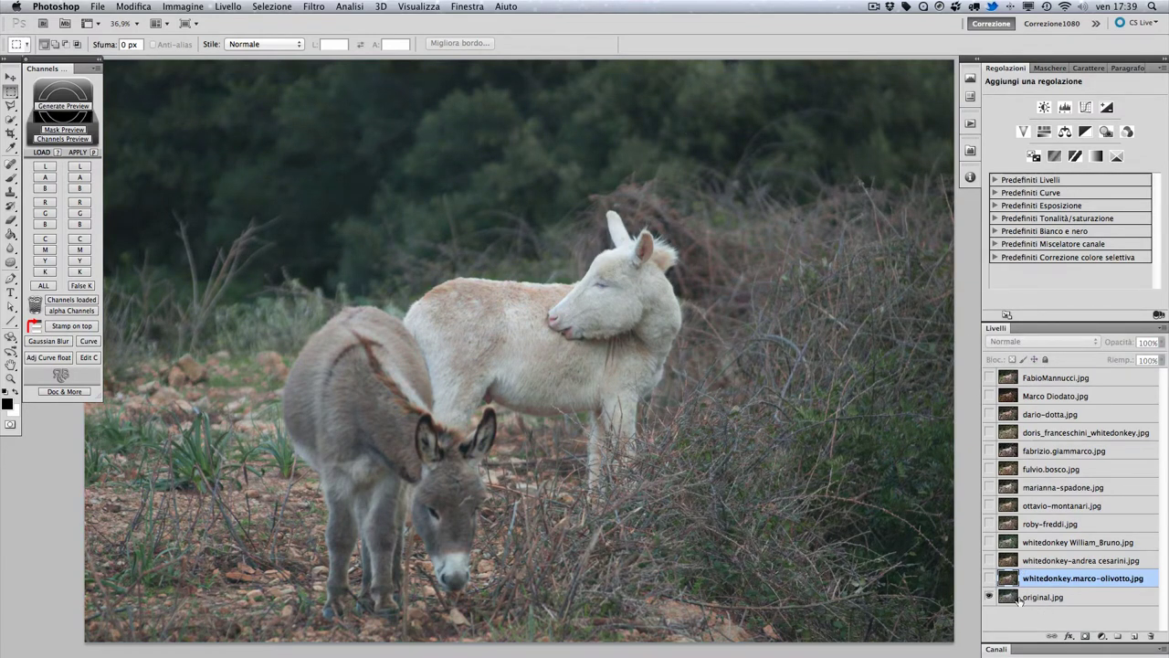
drag(1032, 578, 1035, 377)
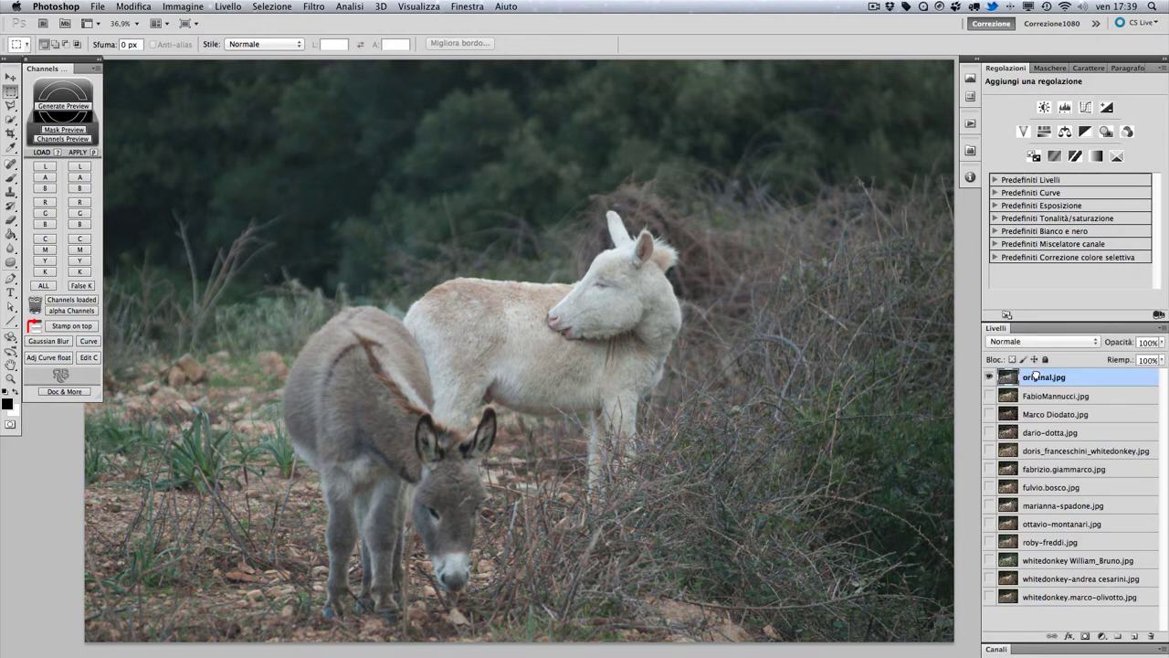
- Set original.jpg to Luminosità blend mode and preview the top corrected version beneath it
click(1005, 341)
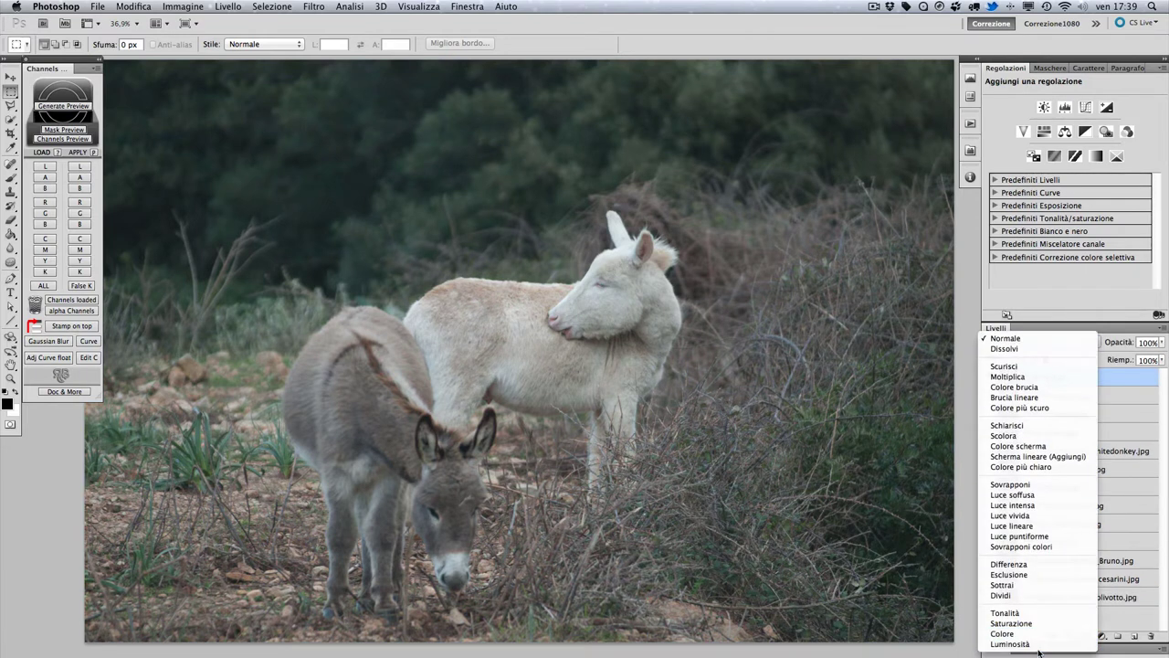
click(1014, 637)
click(988, 394)
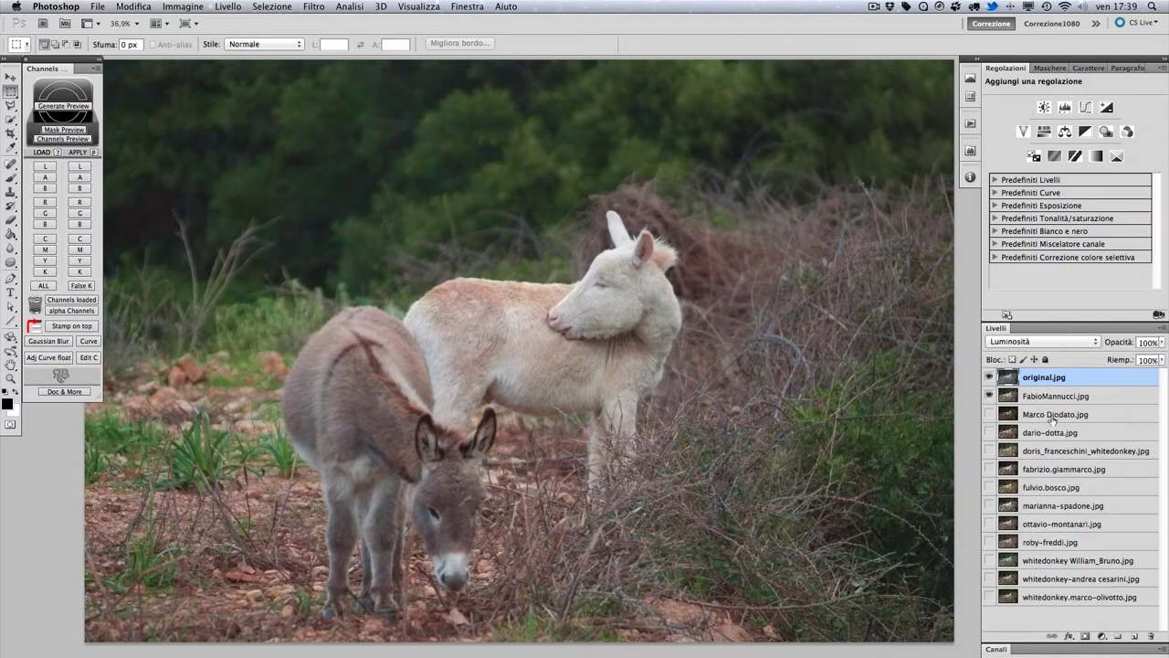
click(1064, 396)
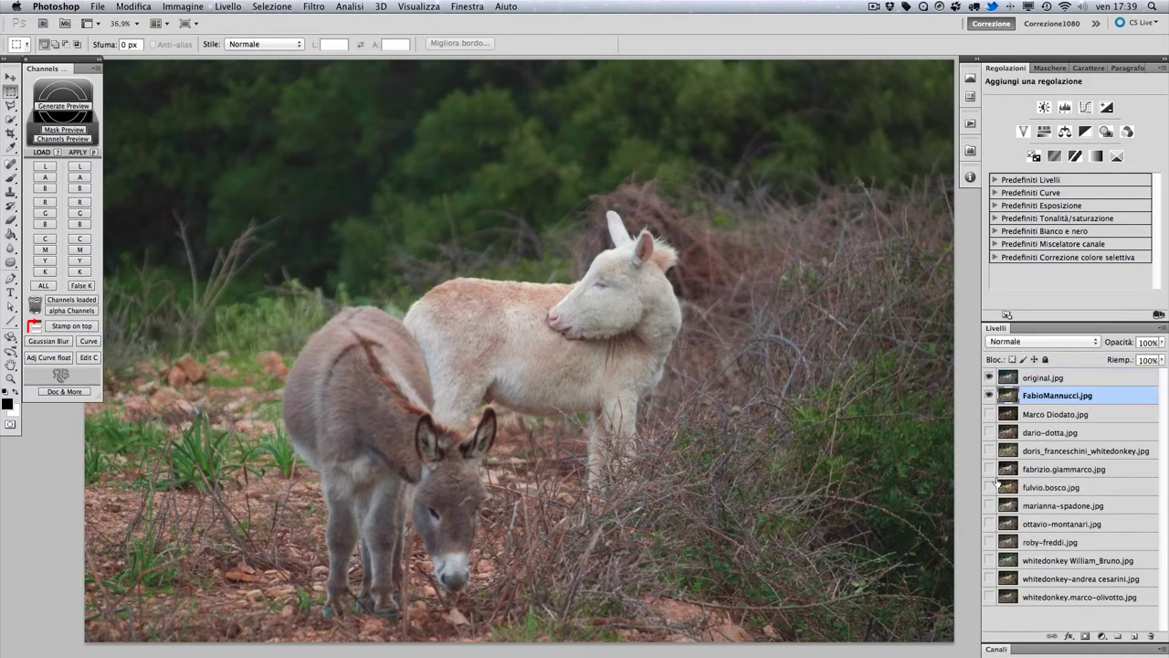
- Swap to the bottom corrected version under the original, briefly checking the second version
click(989, 396)
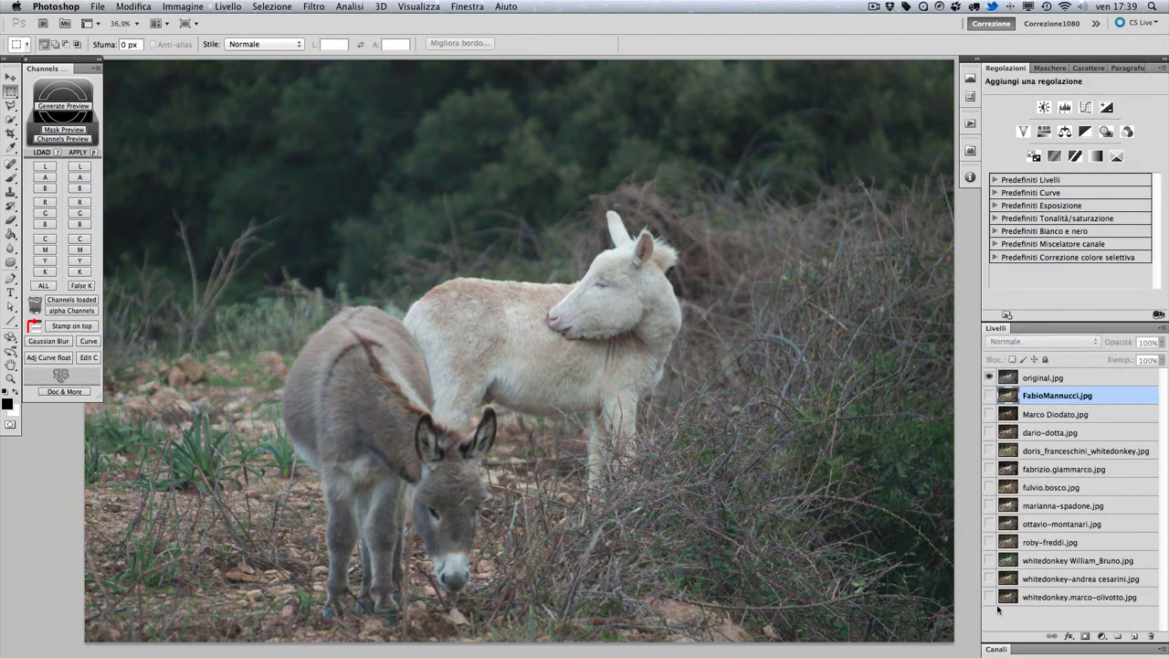
click(989, 596)
click(988, 578)
click(988, 578)
- Show the second version and zoom in on the donkey's coat, then reframe both donkeys
click(989, 579)
click(557, 361)
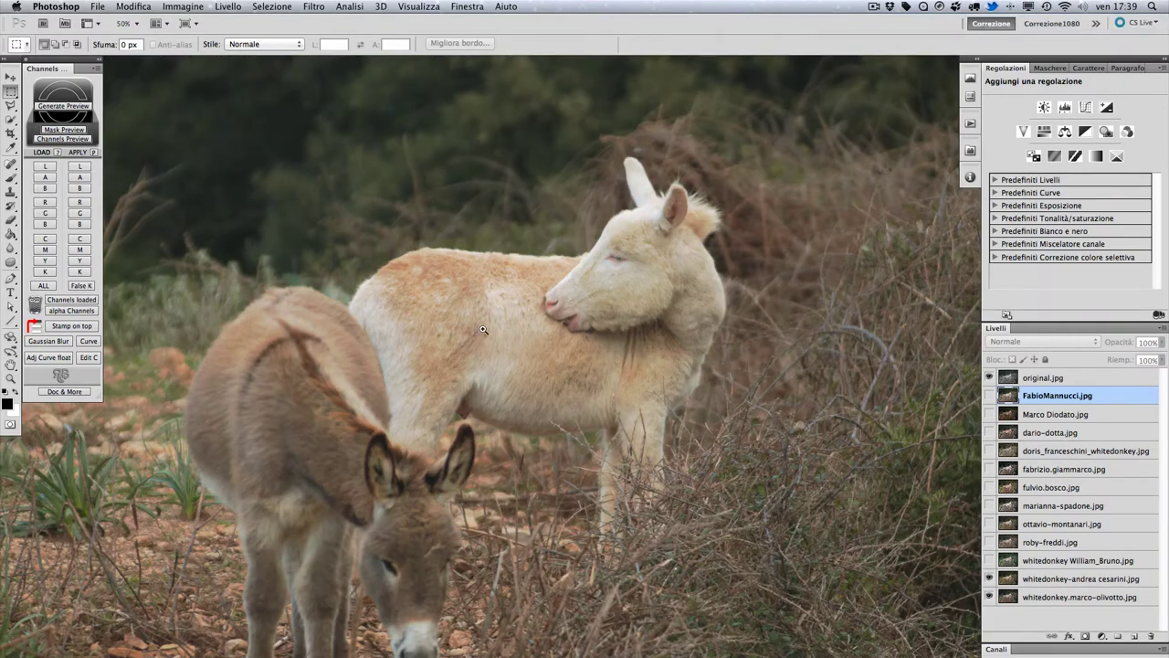
click(484, 330)
click(548, 332)
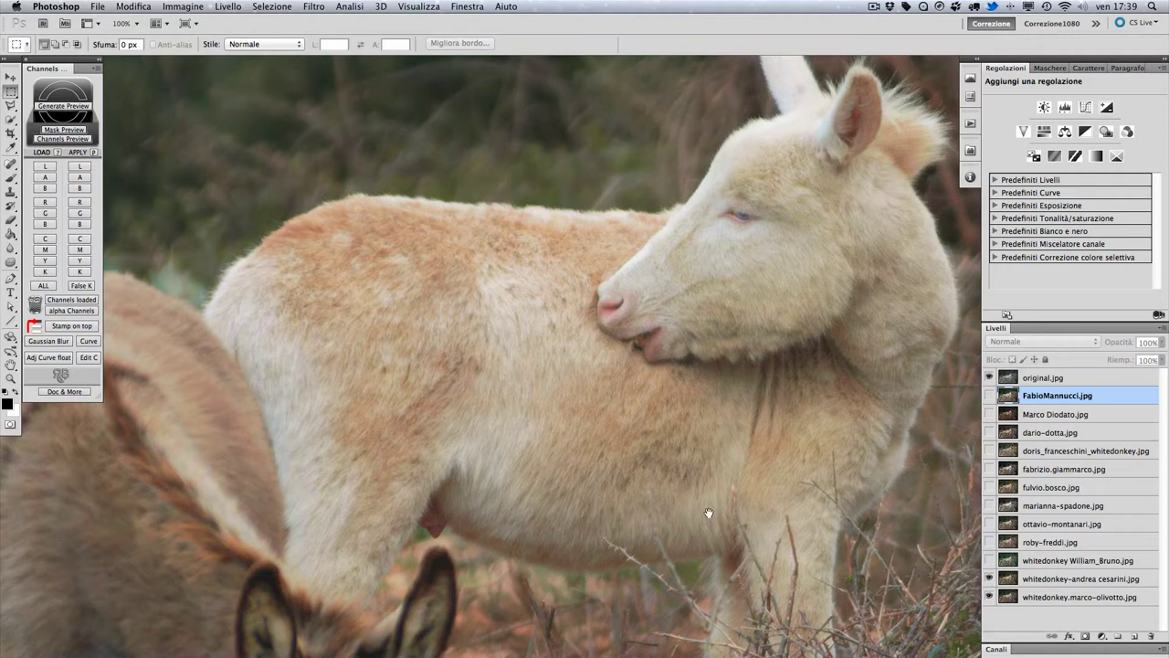
key(super+minus)
key(super+minus)
key(super+minus)
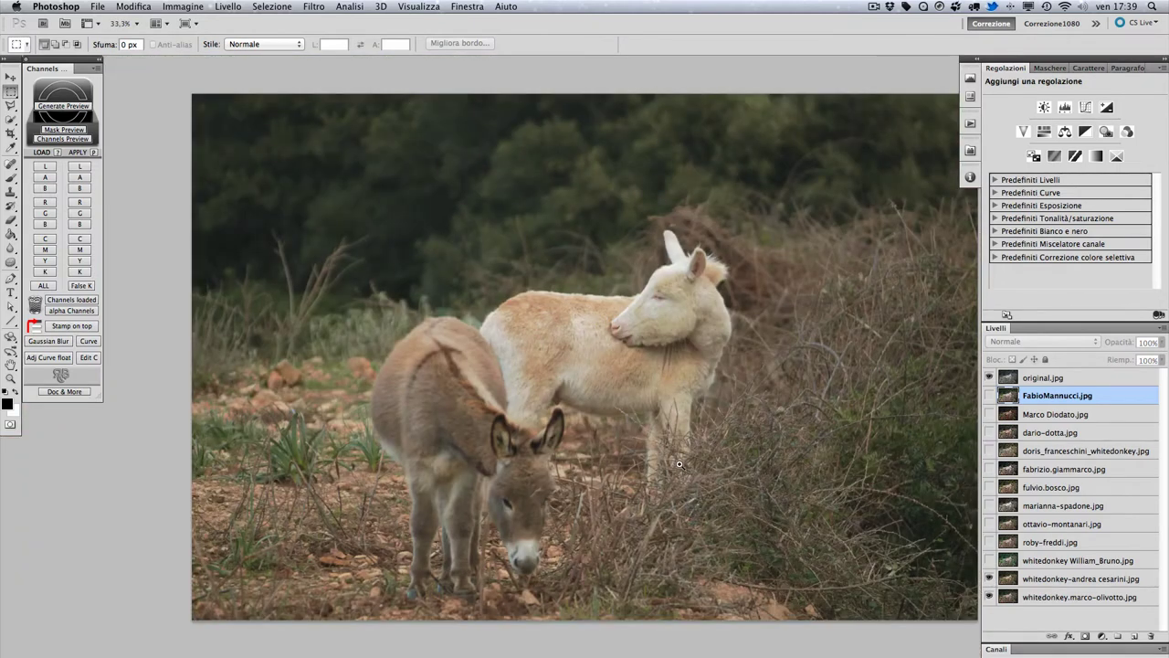
super+click(681, 464)
alt+click(692, 474)
drag(551, 369, 568, 366)
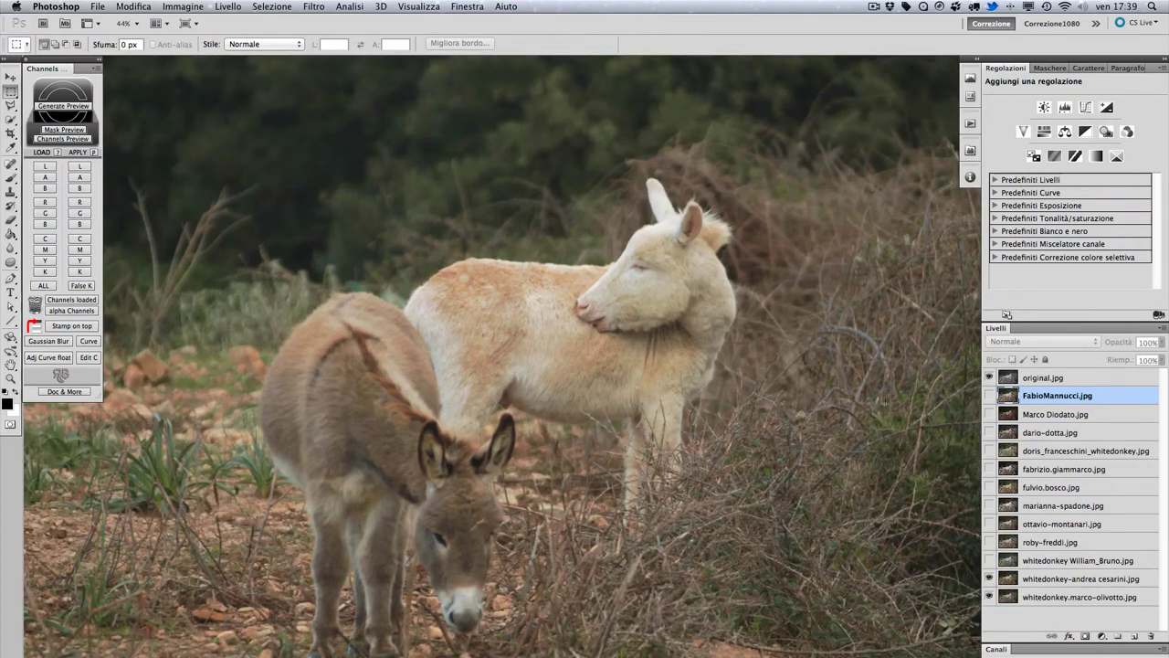
- Hide original.jpg, flash the second corrected version, and select its layer
click(989, 378)
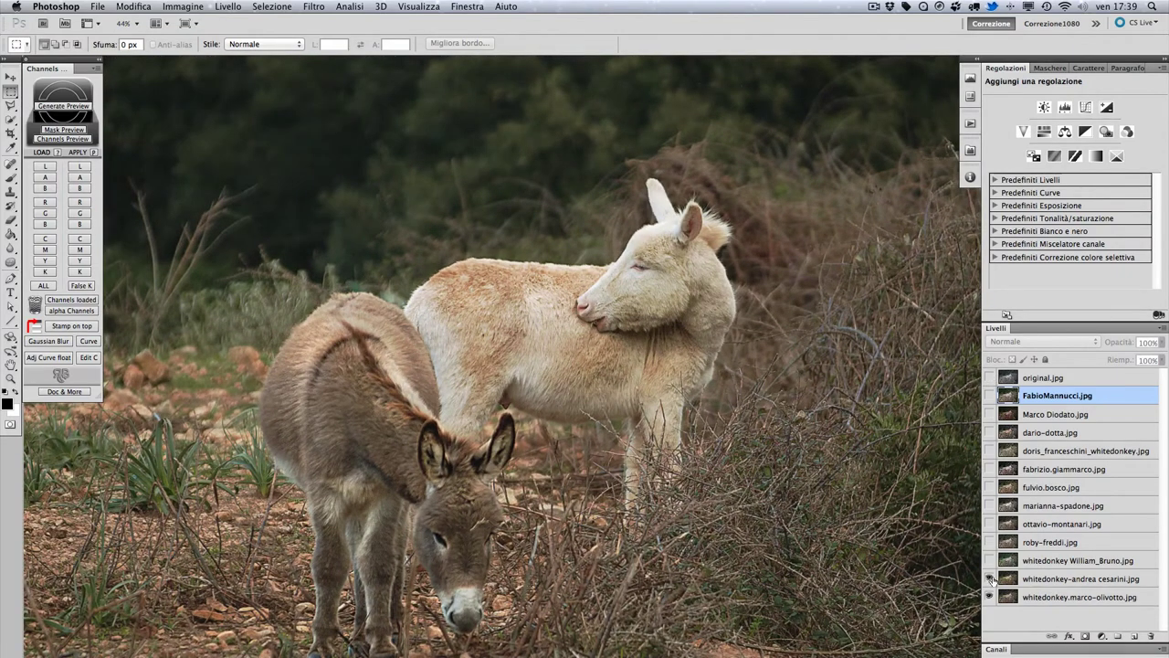
click(989, 578)
click(989, 578)
click(1084, 578)
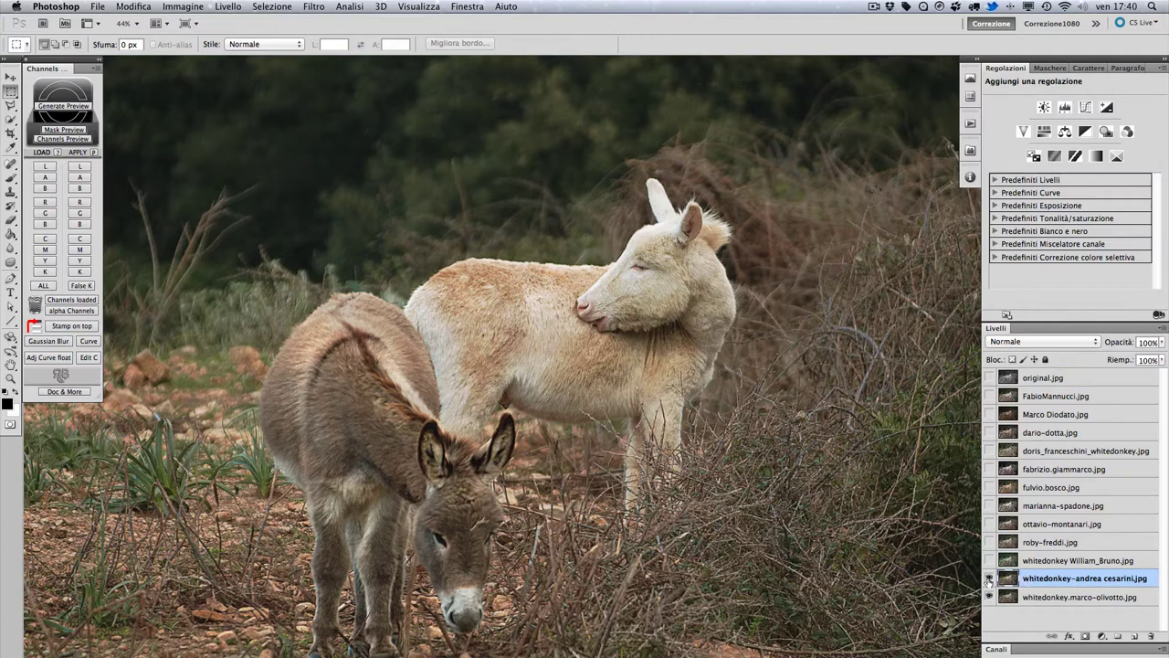
- Flash the whitedonkey-andrea cesarini layer on and off at 100% and 50% zoom, leaving it hidden
click(988, 579)
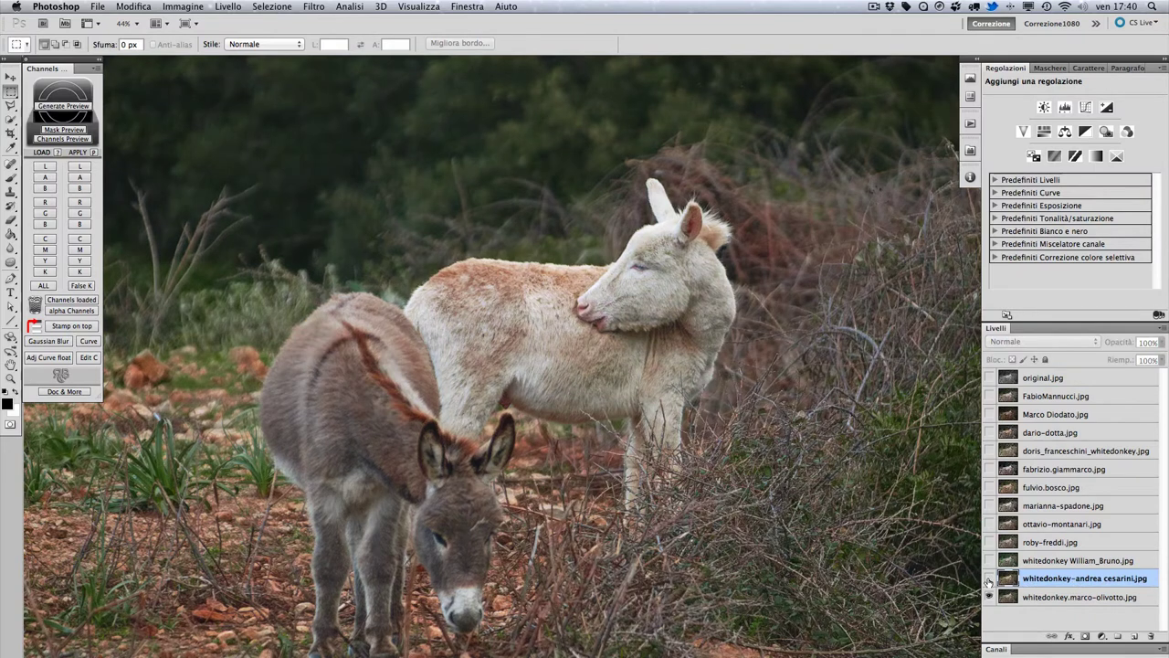
click(989, 579)
click(988, 578)
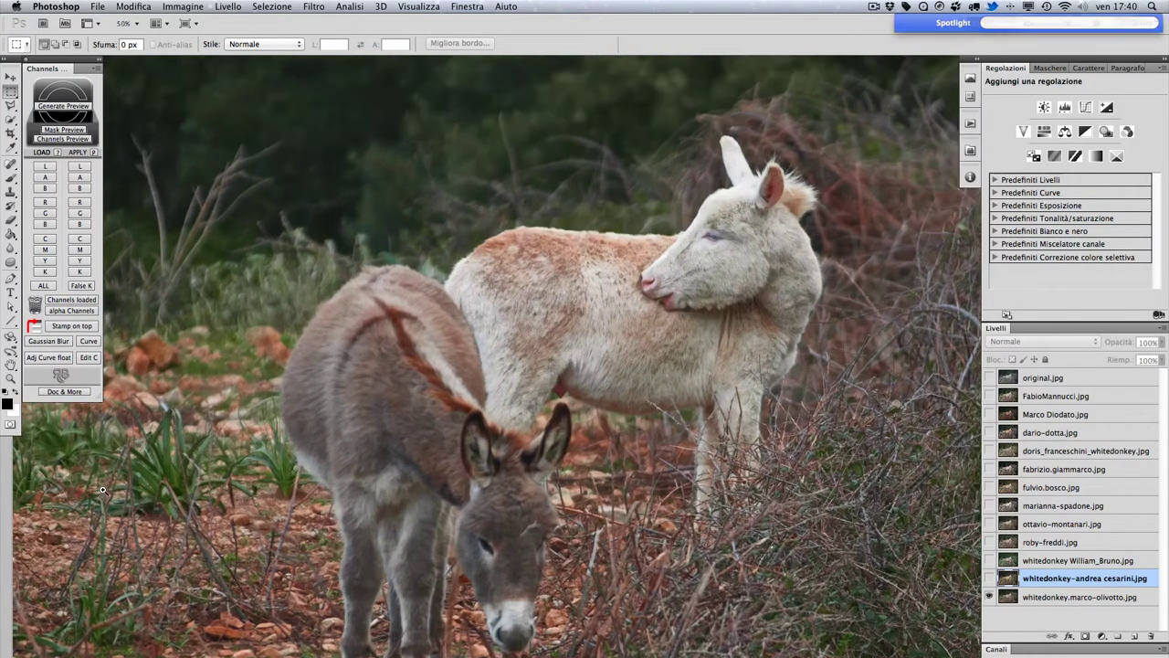
scroll(428, 470, up, 3)
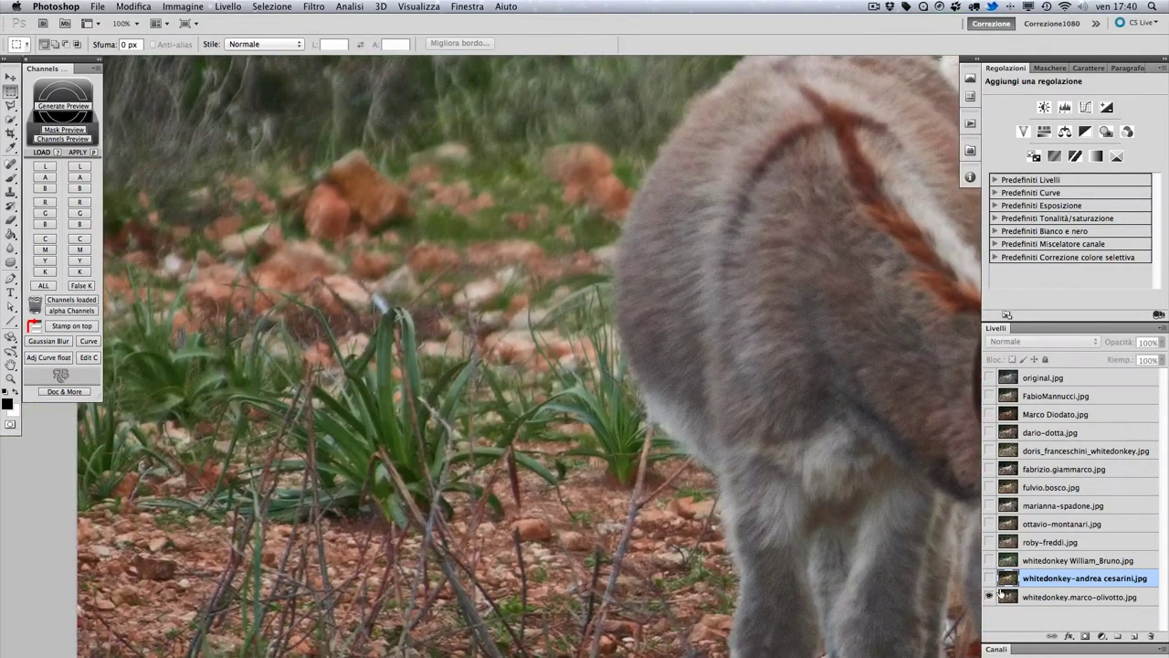
click(989, 578)
click(989, 578)
scroll(543, 484, down, 3)
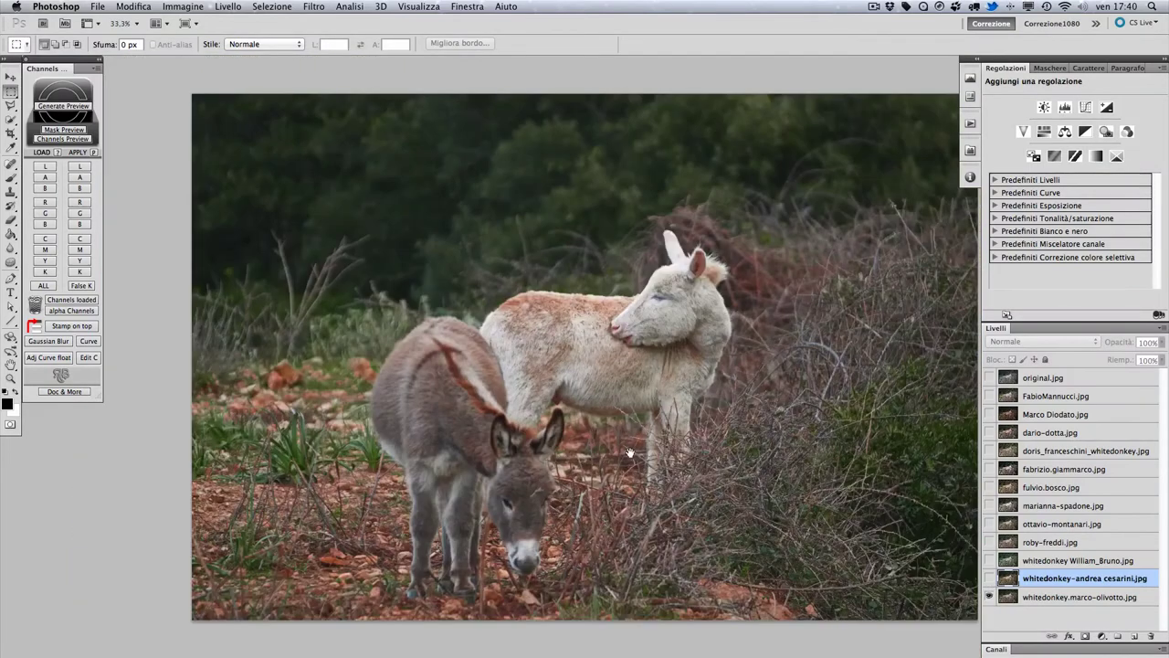
scroll(759, 465, up, 1)
click(990, 579)
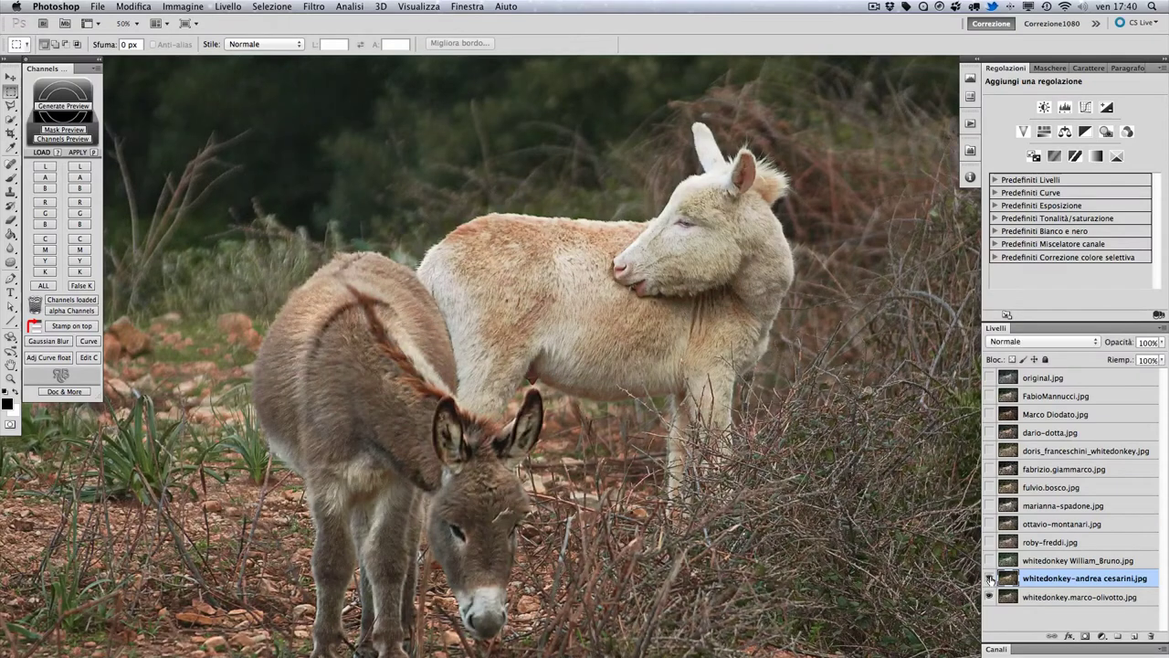
click(990, 578)
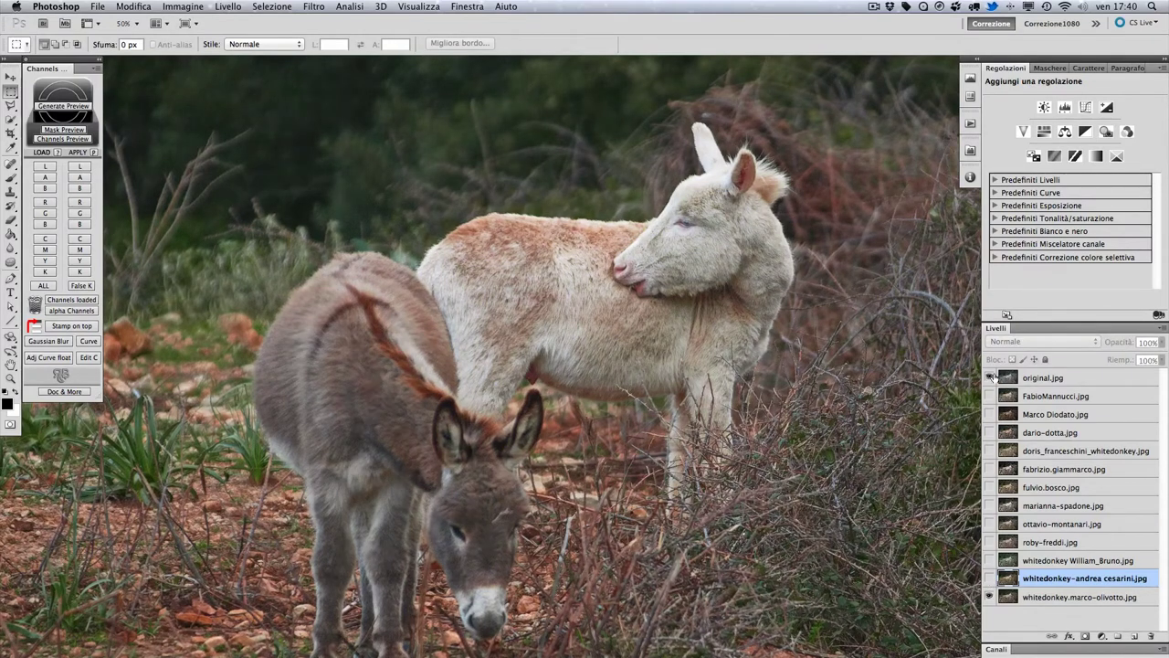
click(988, 377)
click(1037, 377)
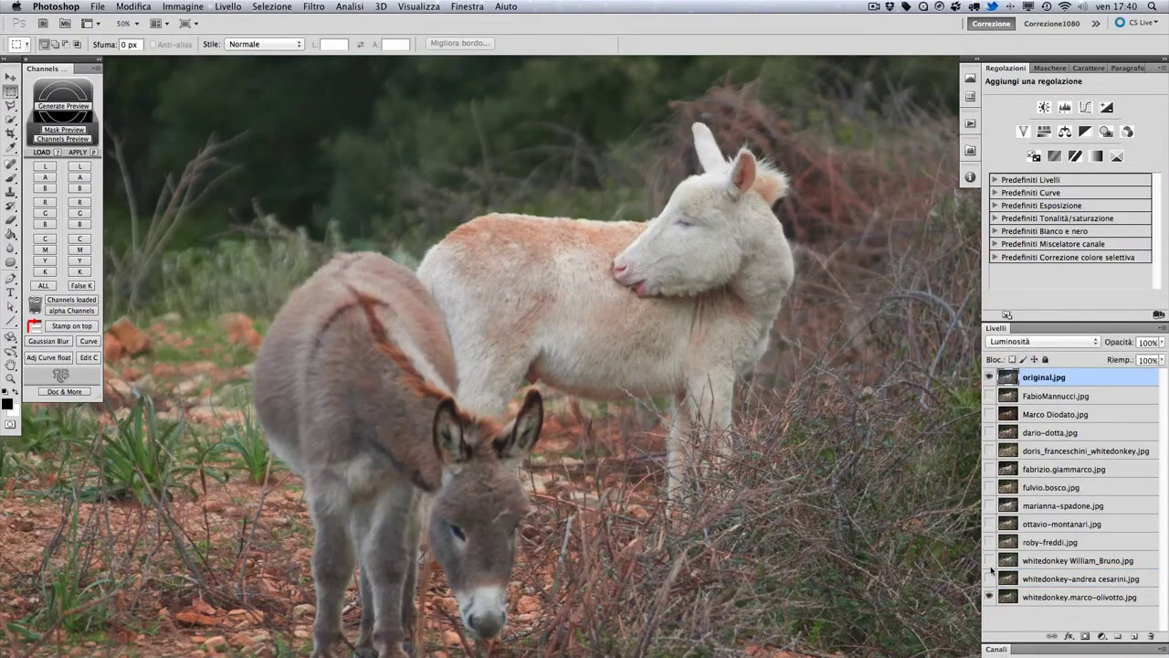
click(988, 596)
click(988, 596)
click(989, 560)
click(970, 176)
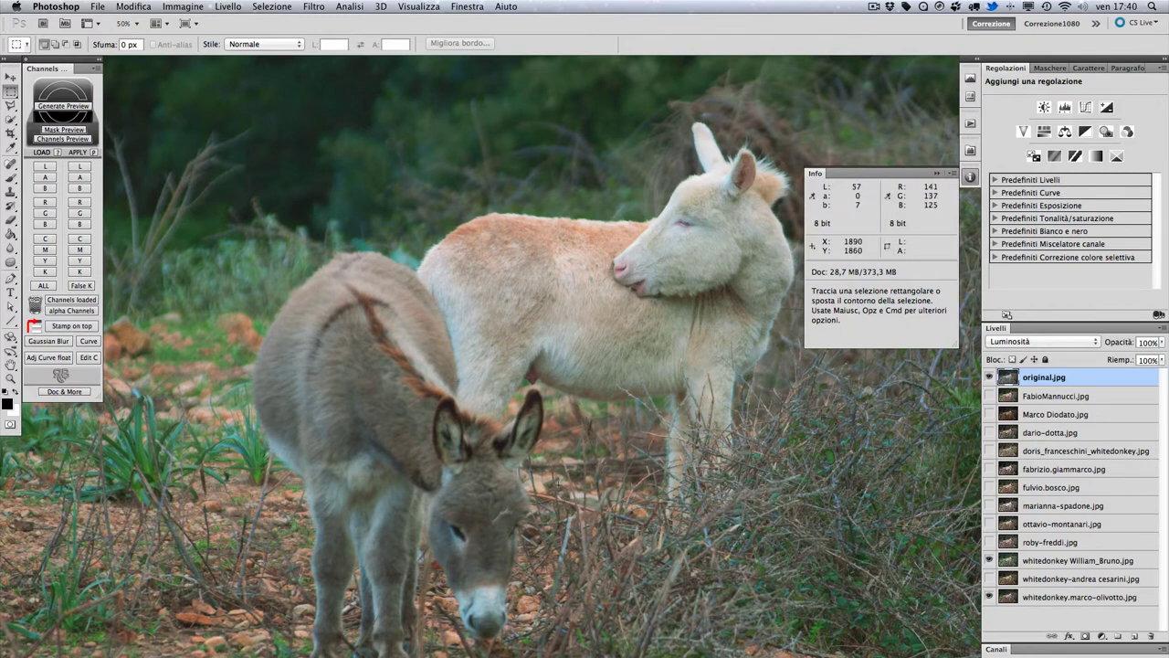
key(h)
mouse_move(462, 439)
mouse_down()
mouse_move(633, 437)
mouse_move(588, 442)
mouse_up()
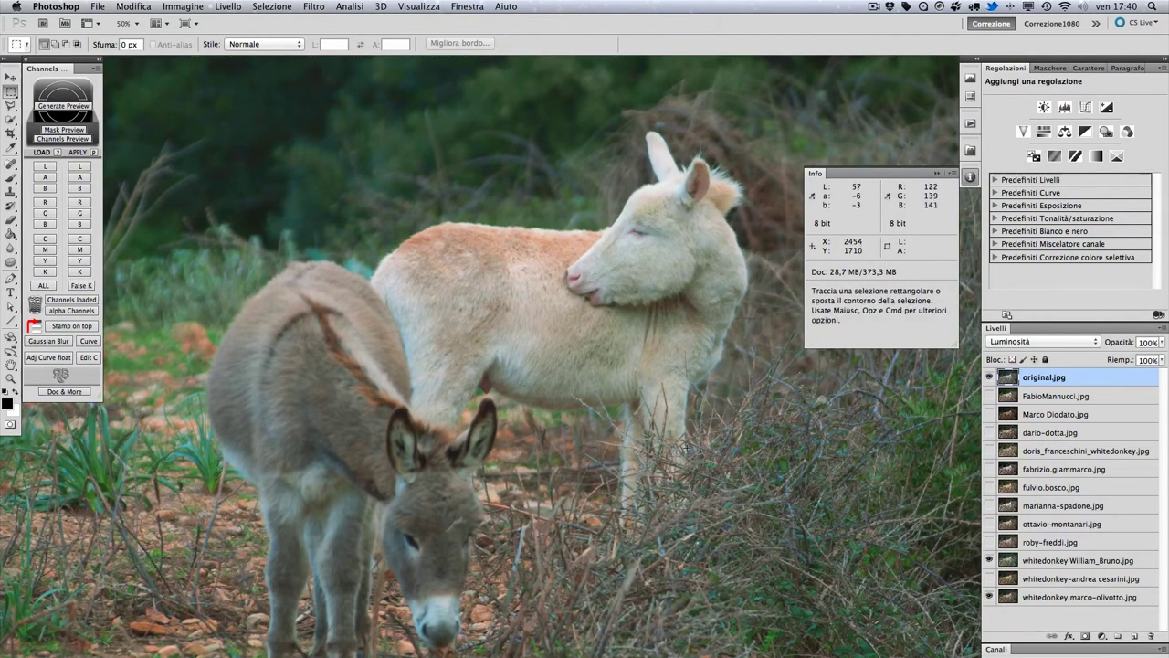
click(988, 560)
key(z)
click(618, 318)
click(617, 319)
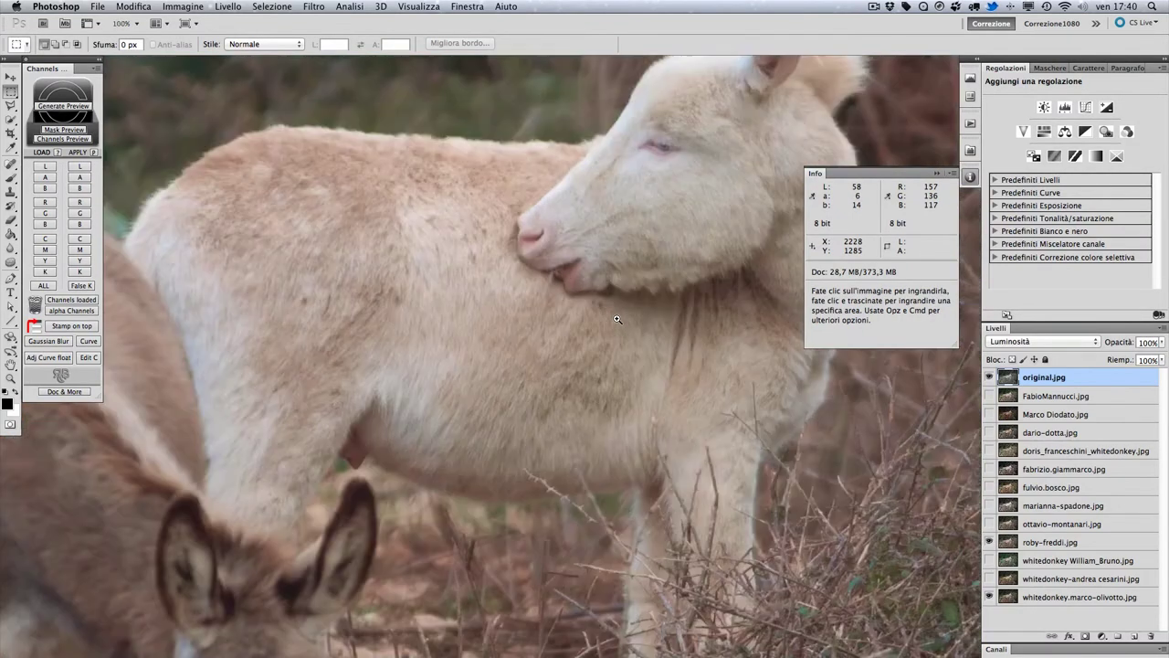
key(m)
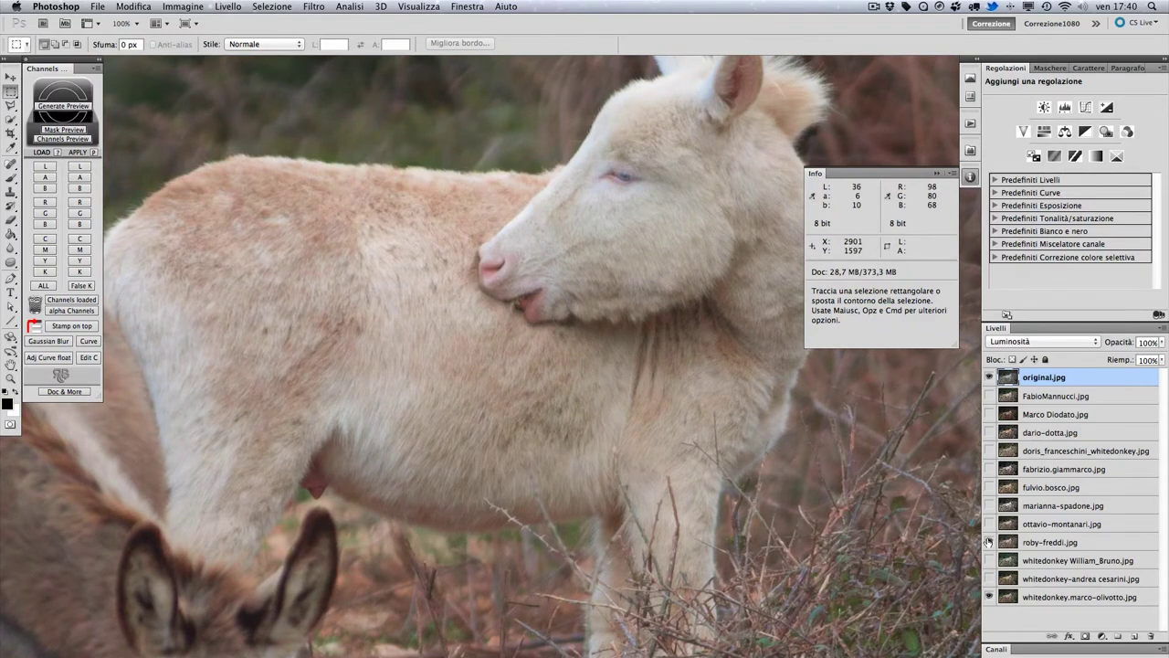
- Flash the roby-freddi.jpg version on and off, then zoom back out to both donkeys
click(988, 541)
click(989, 541)
click(988, 542)
super+click(379, 457)
alt+click(380, 459)
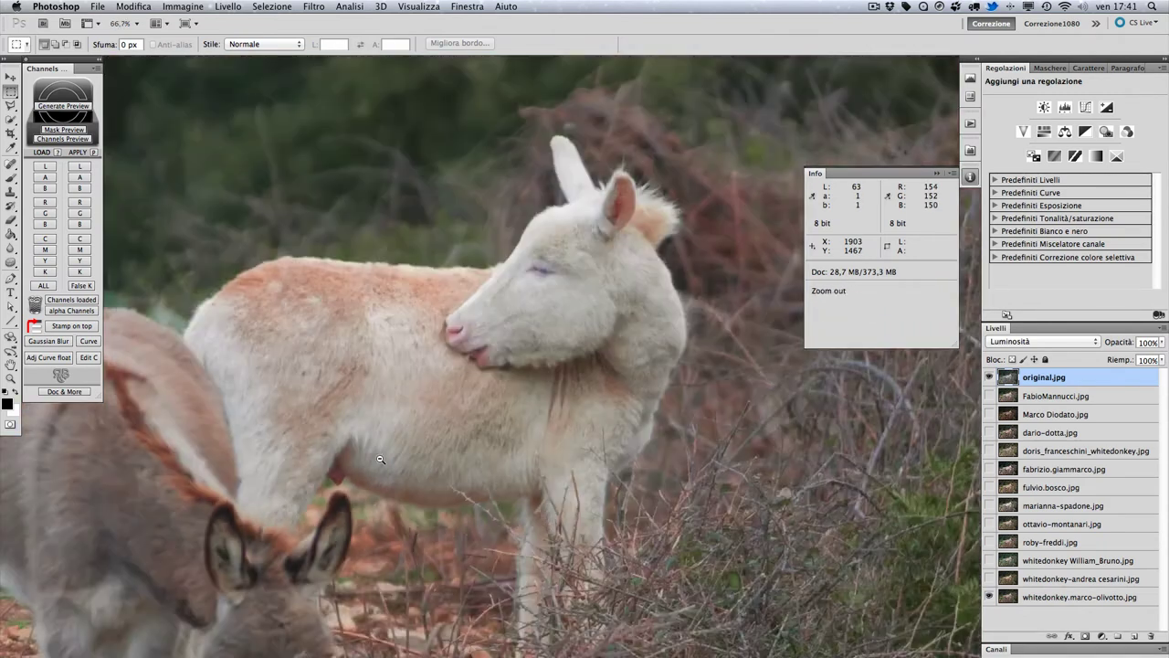
alt+click(437, 443)
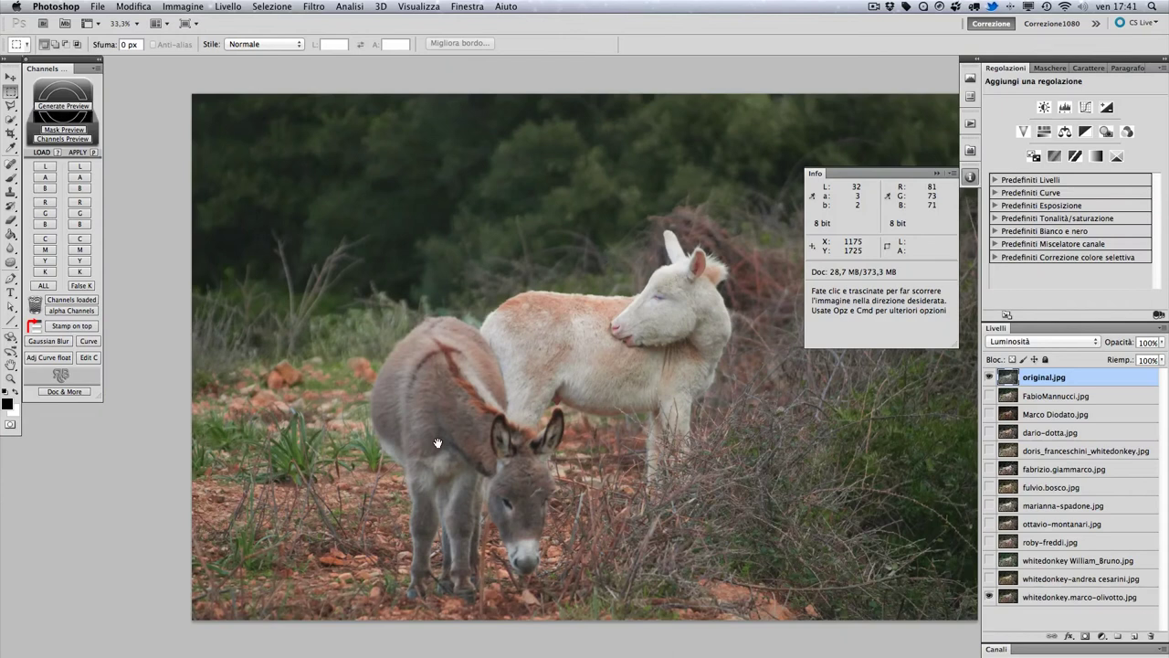
mouse_move(437, 443)
mouse_down()
mouse_move(618, 425)
mouse_move(550, 421)
mouse_up()
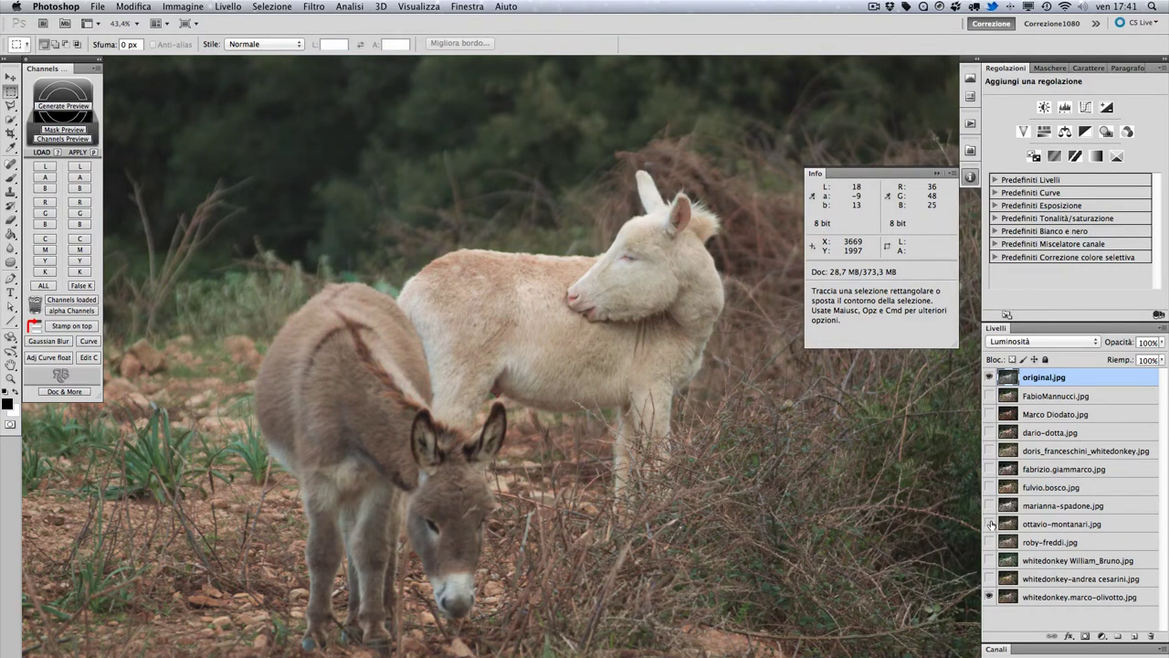
click(991, 525)
click(993, 506)
click(987, 486)
click(989, 469)
click(988, 469)
click(989, 451)
click(989, 432)
click(989, 432)
click(989, 414)
click(989, 414)
click(989, 396)
key(alt+bracketleft)
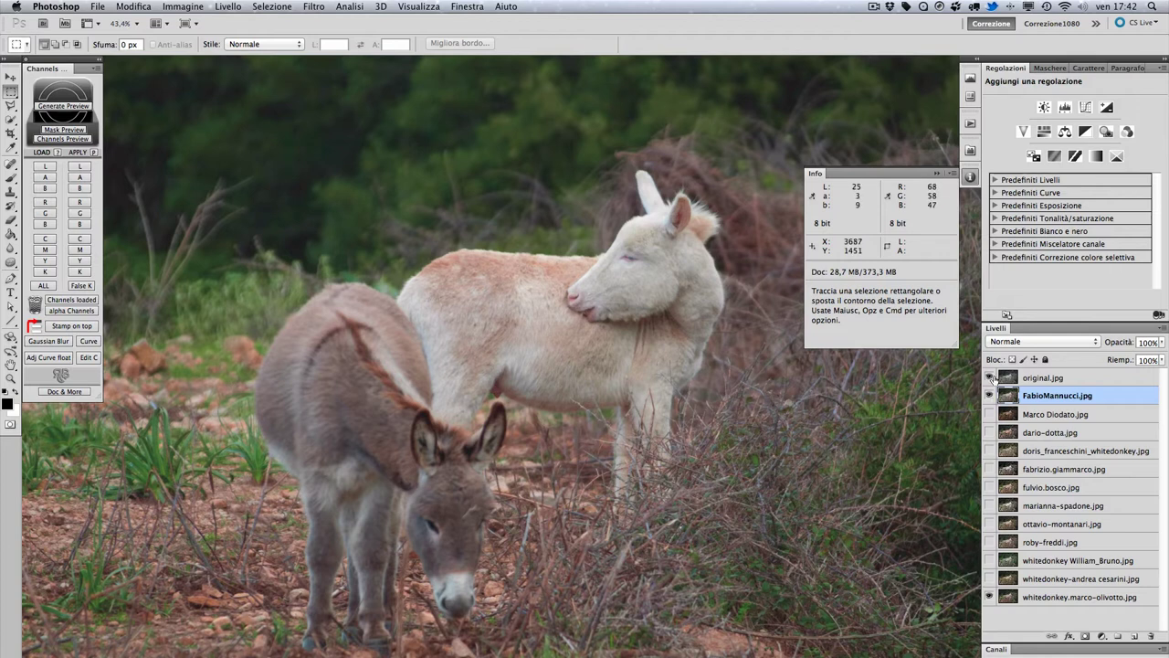
click(988, 394)
click(987, 594)
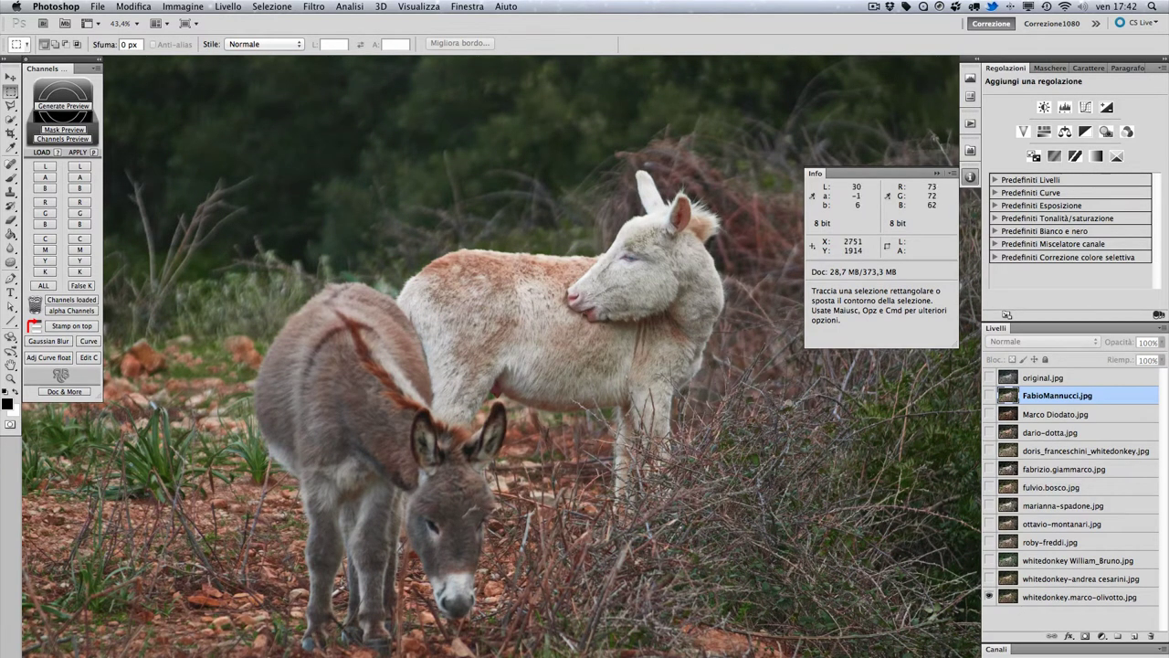
click(1024, 582)
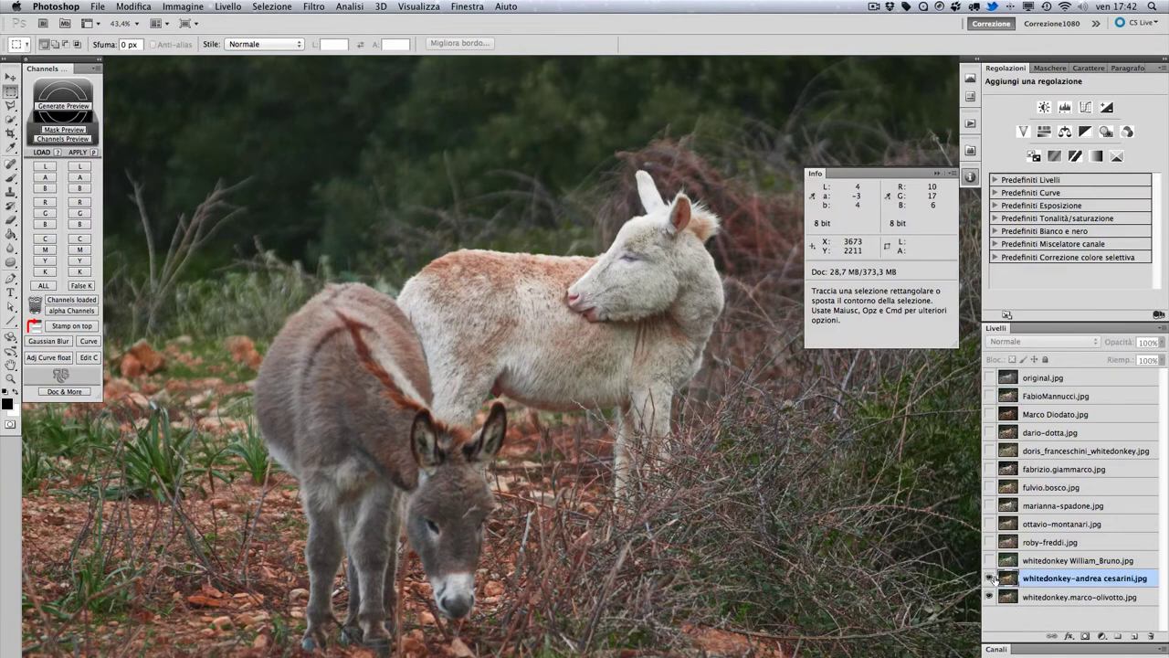
click(990, 578)
click(990, 578)
click(989, 578)
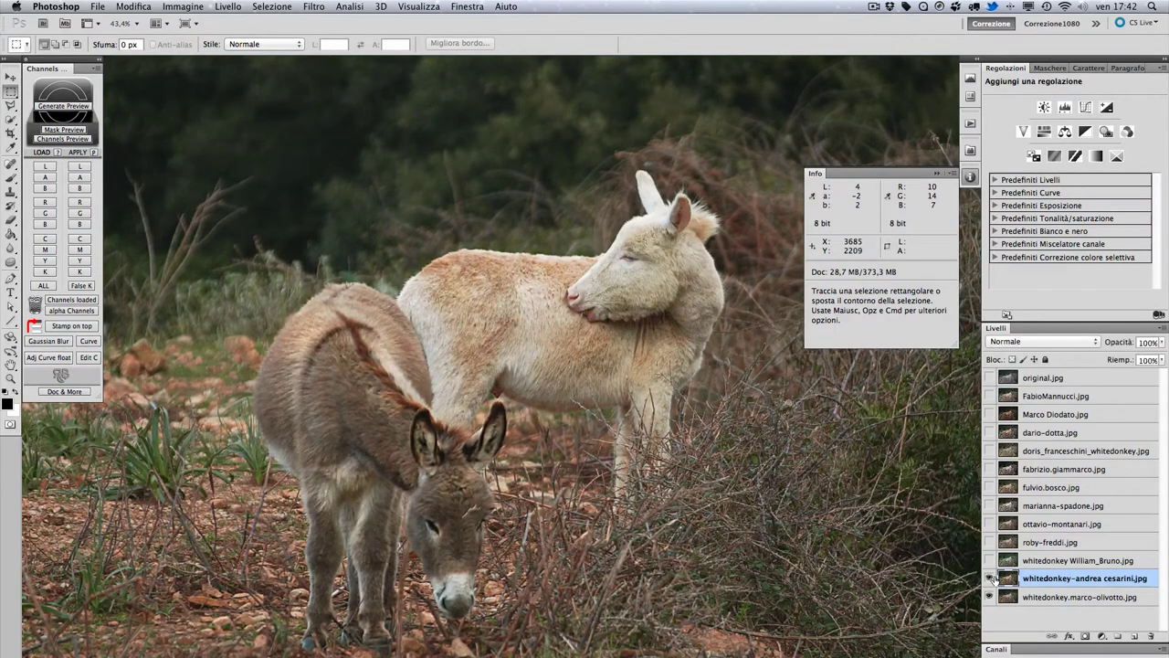
click(990, 578)
click(990, 578)
click(990, 579)
click(991, 578)
click(988, 578)
click(989, 578)
click(988, 578)
click(990, 560)
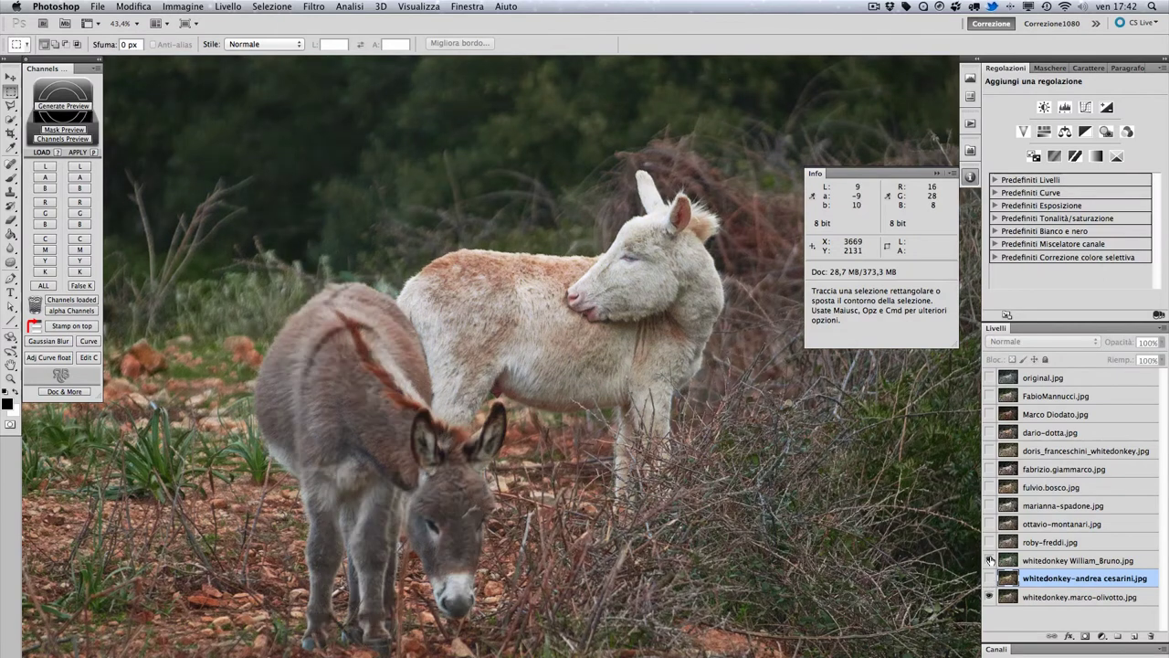
click(989, 560)
click(989, 543)
click(990, 543)
click(989, 543)
click(988, 523)
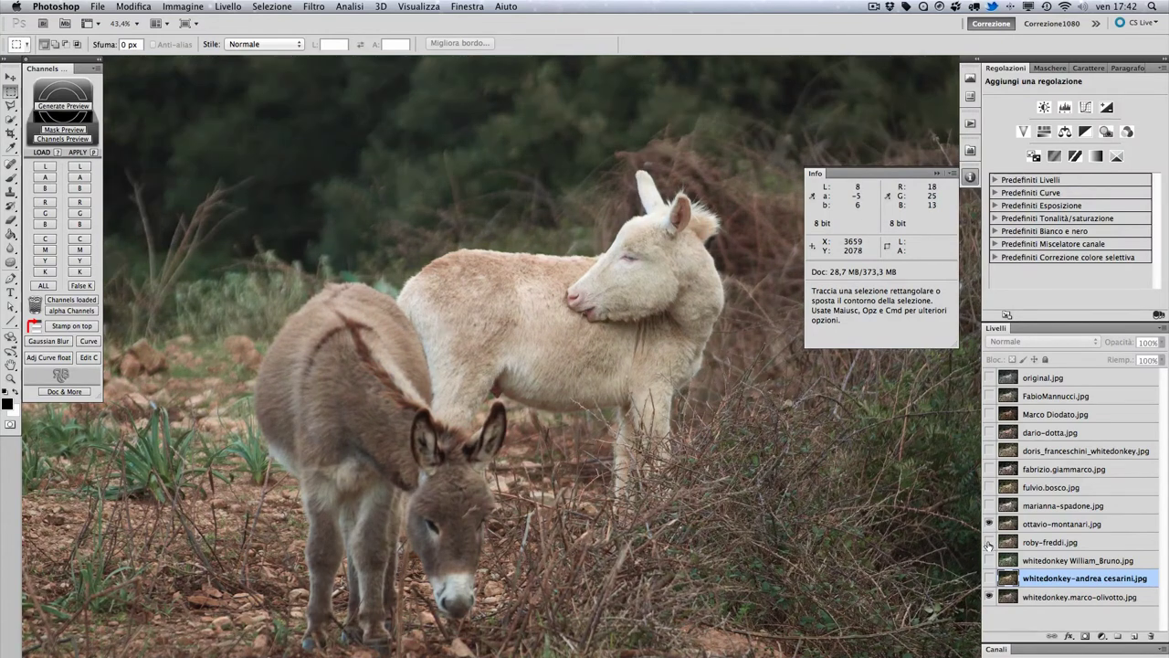
click(988, 524)
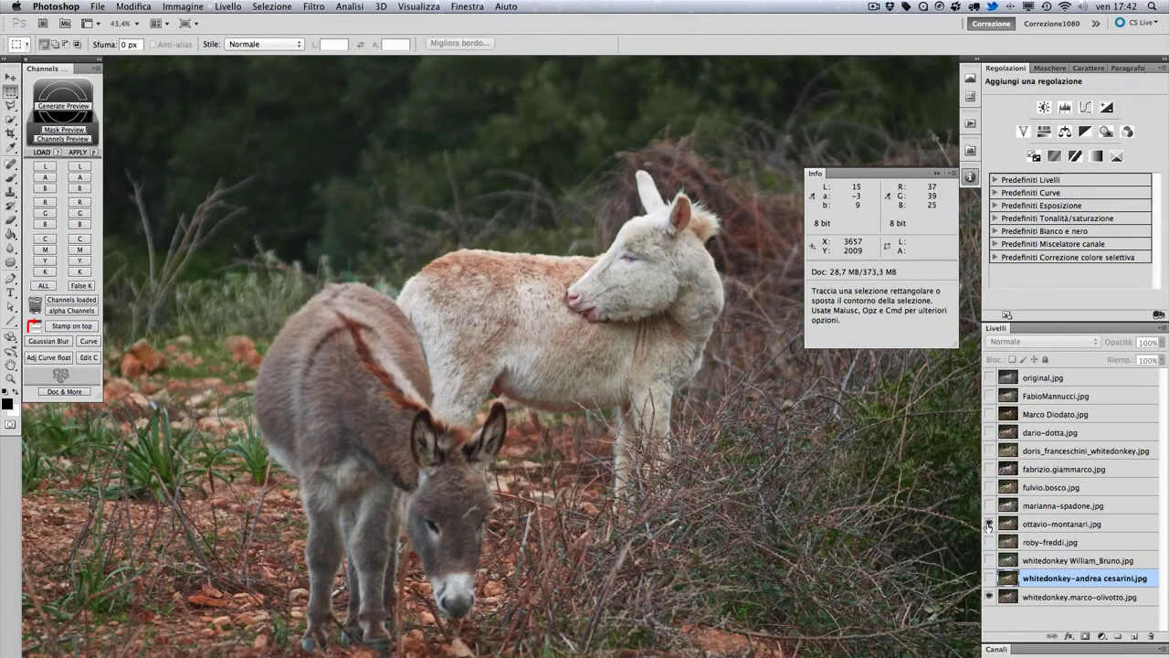
click(988, 524)
click(988, 525)
click(988, 525)
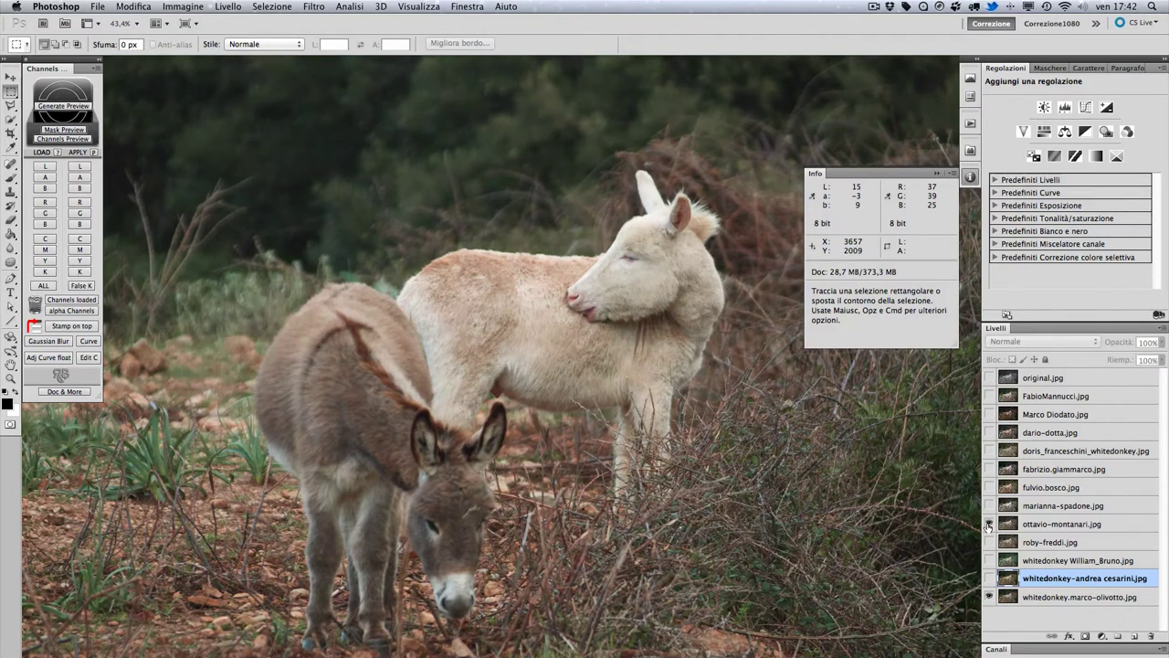
click(989, 524)
click(988, 524)
click(989, 524)
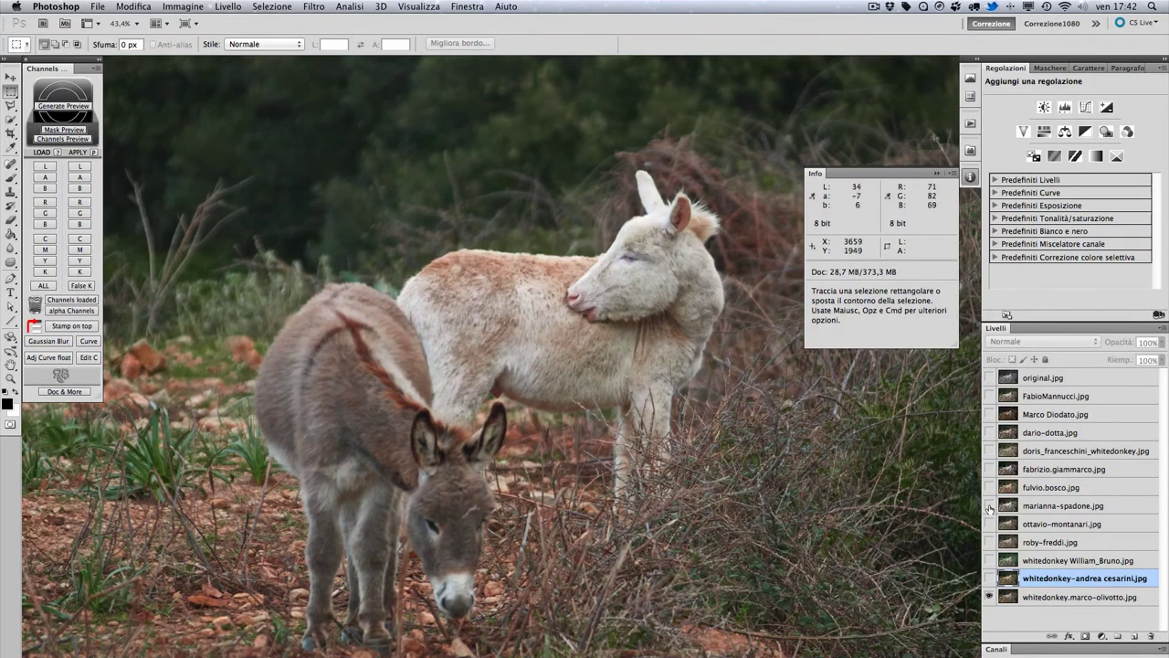
click(989, 506)
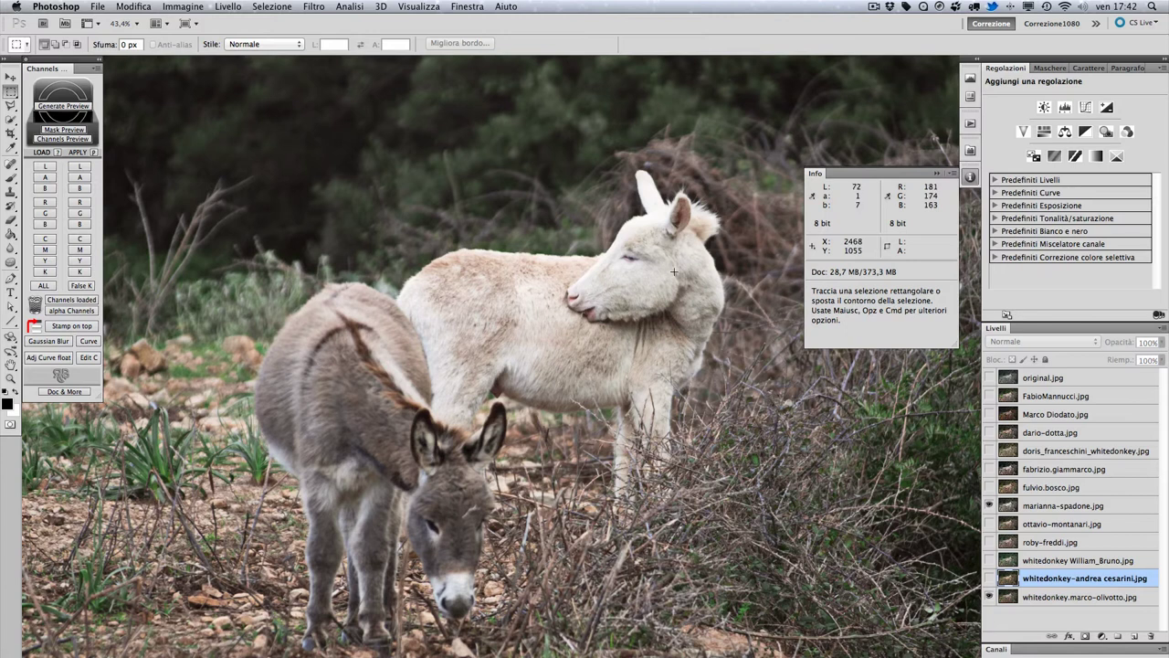
click(988, 487)
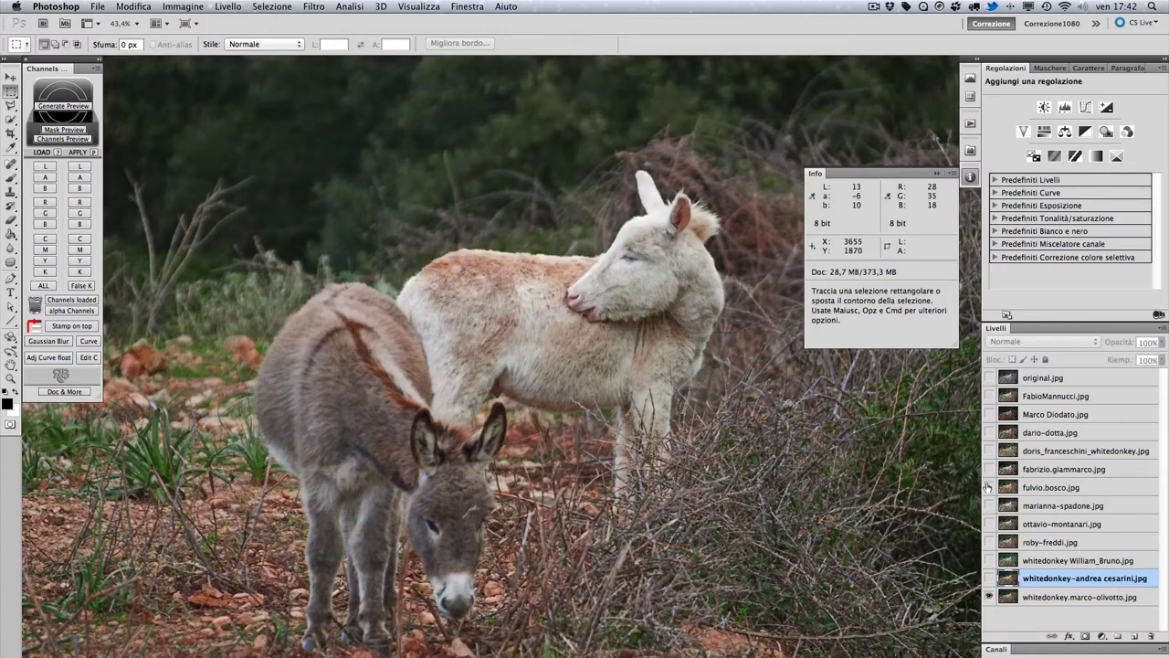
click(988, 487)
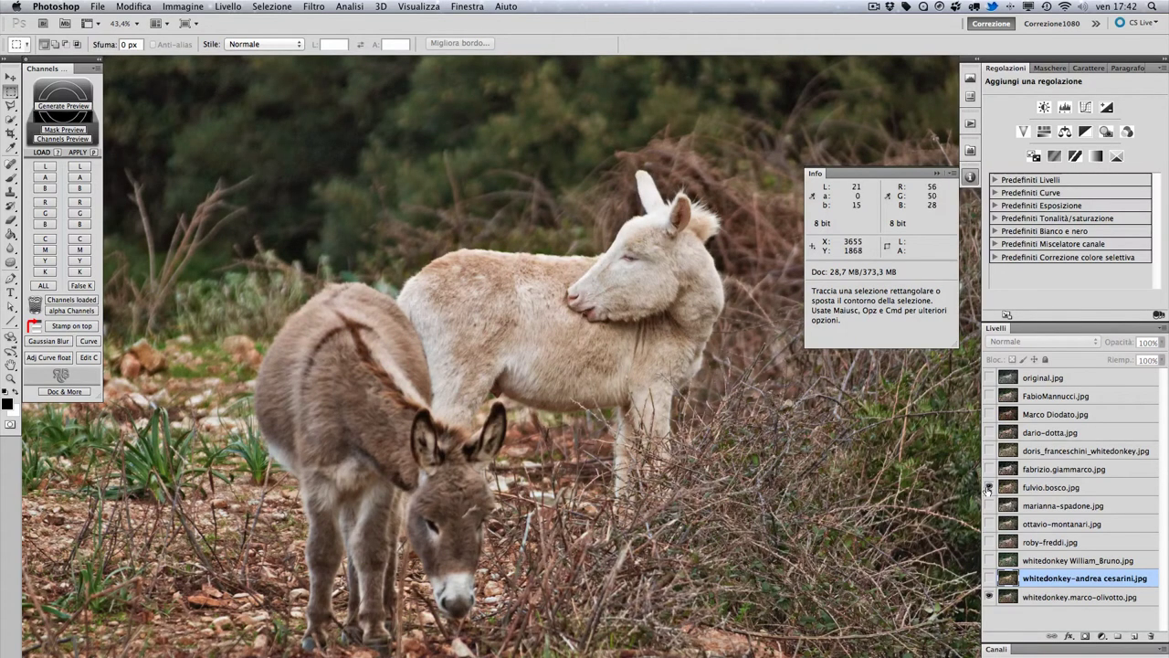
click(988, 487)
click(988, 468)
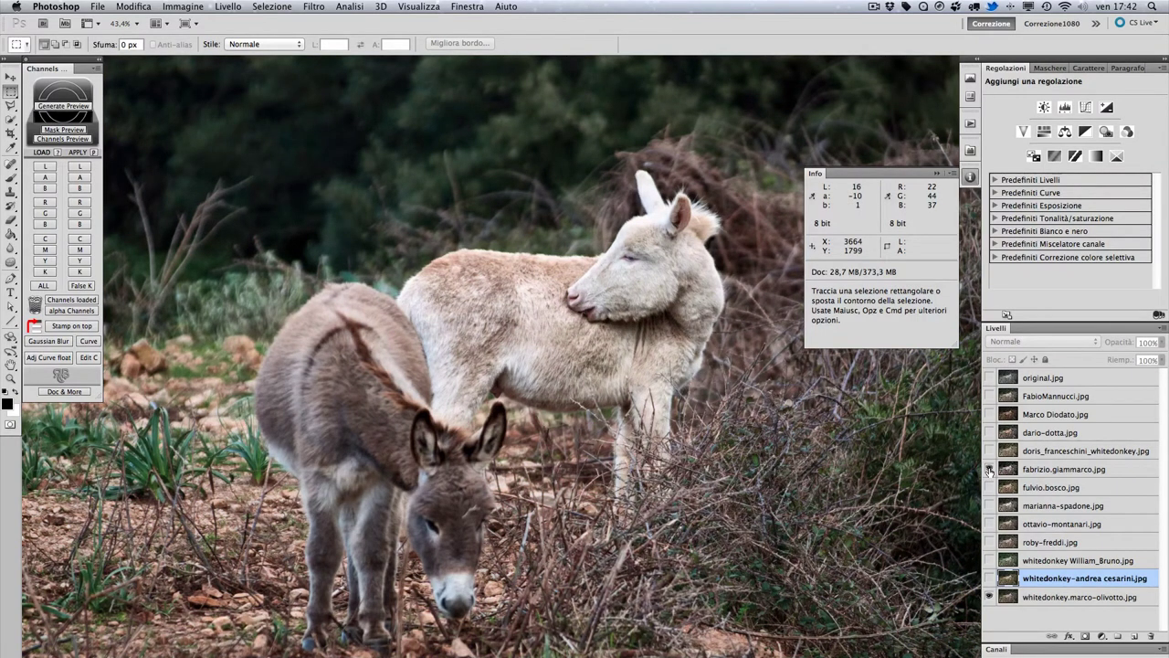
click(989, 470)
click(988, 451)
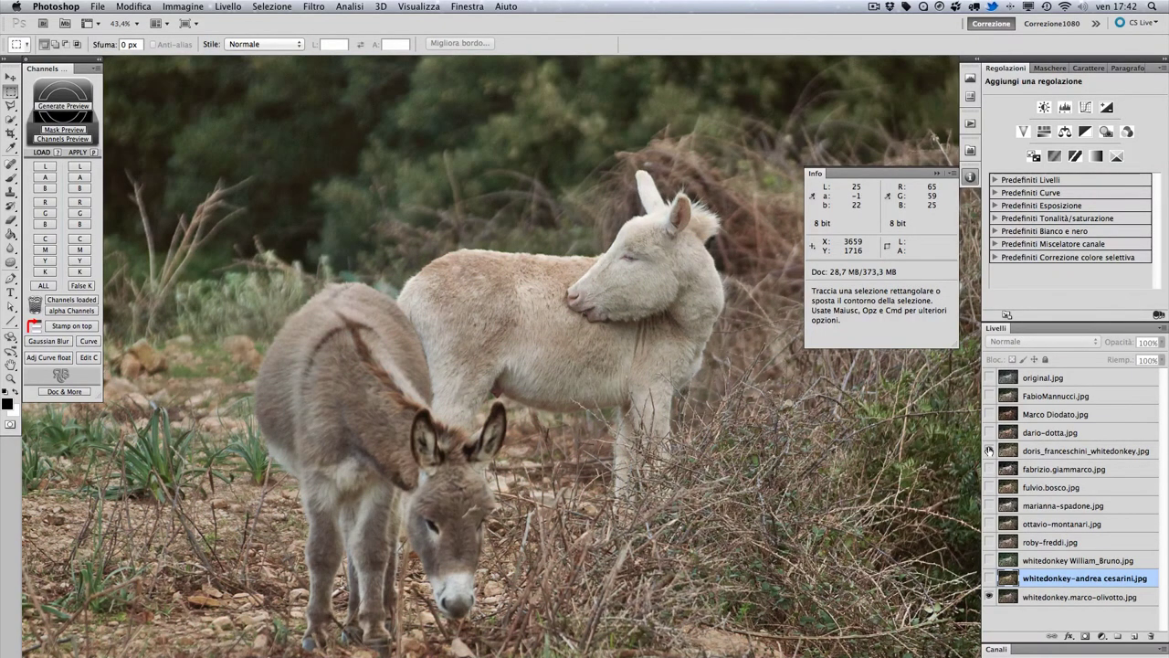
click(988, 451)
click(988, 432)
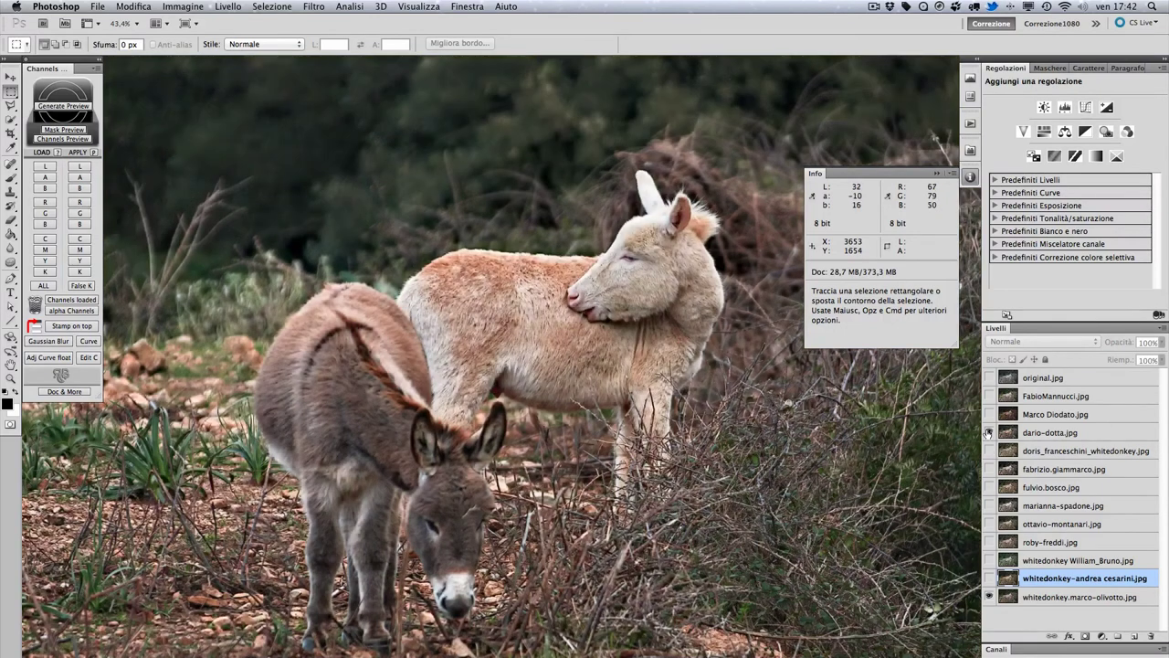
click(987, 432)
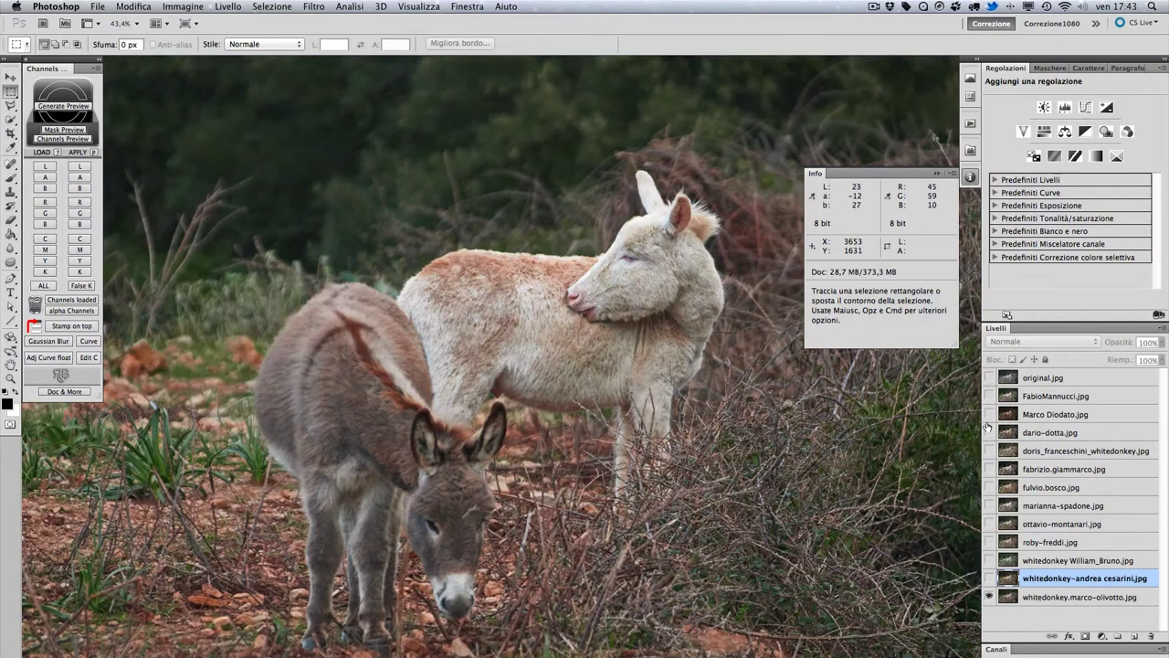
click(987, 414)
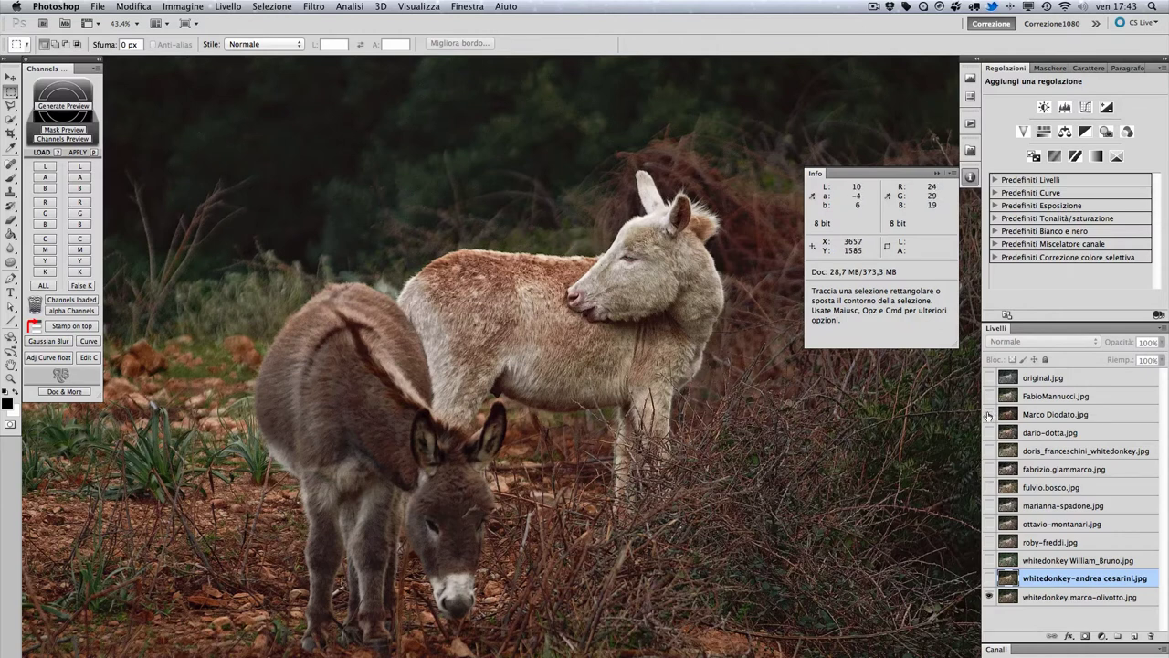
click(988, 396)
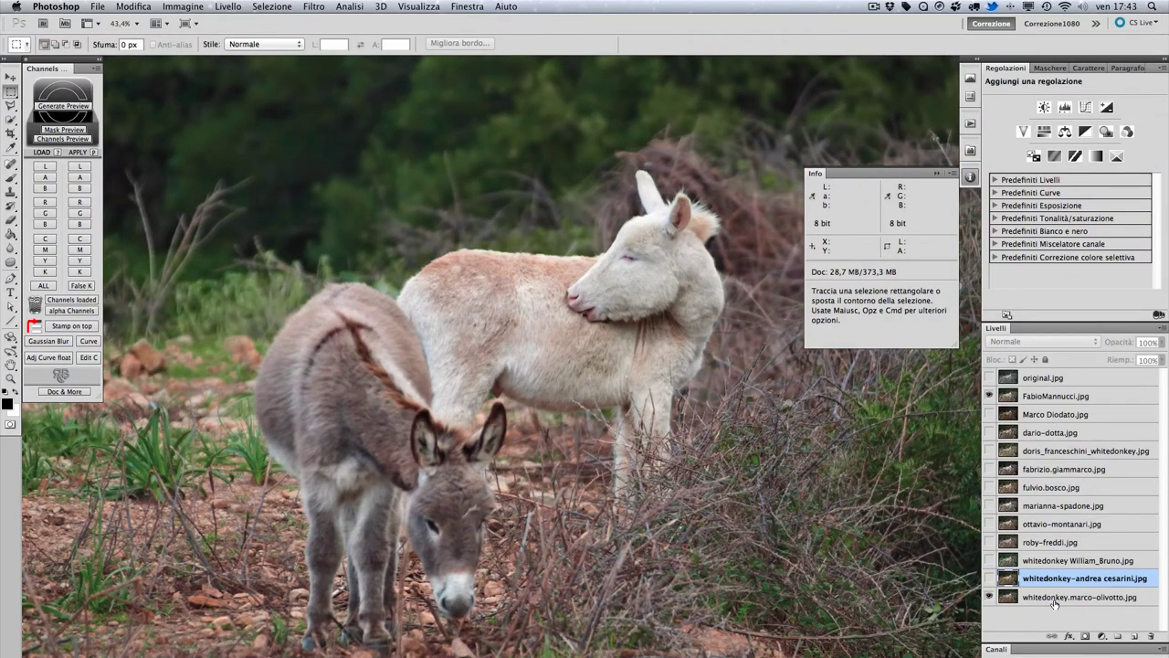
click(1055, 599)
click(988, 395)
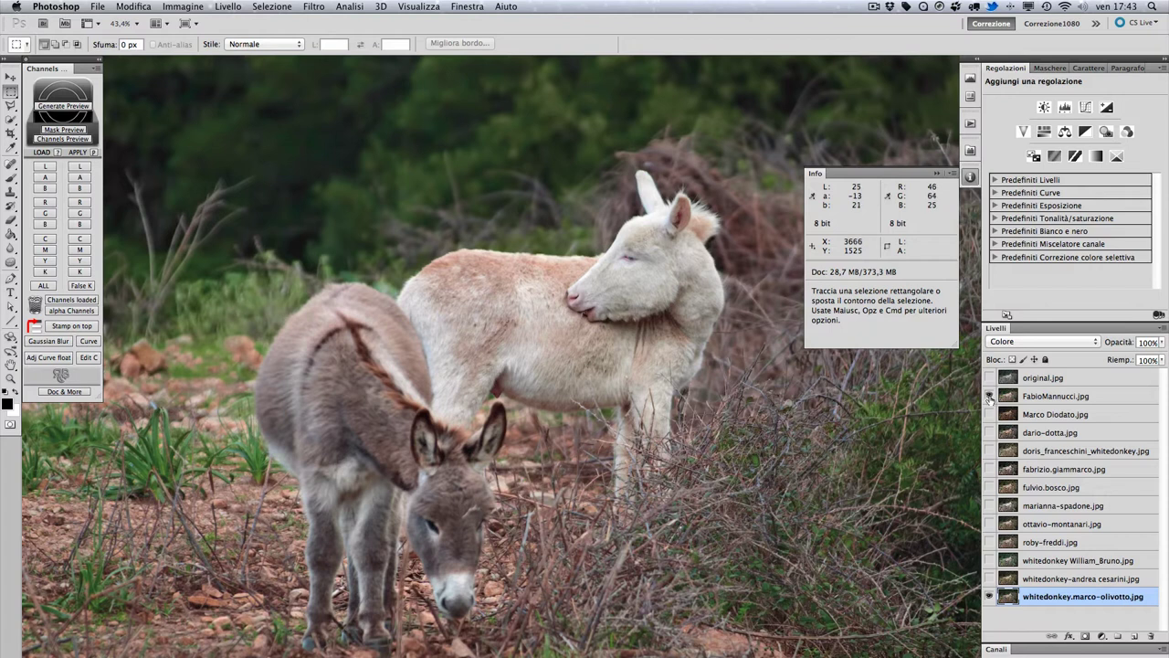
click(989, 396)
click(988, 396)
click(988, 396)
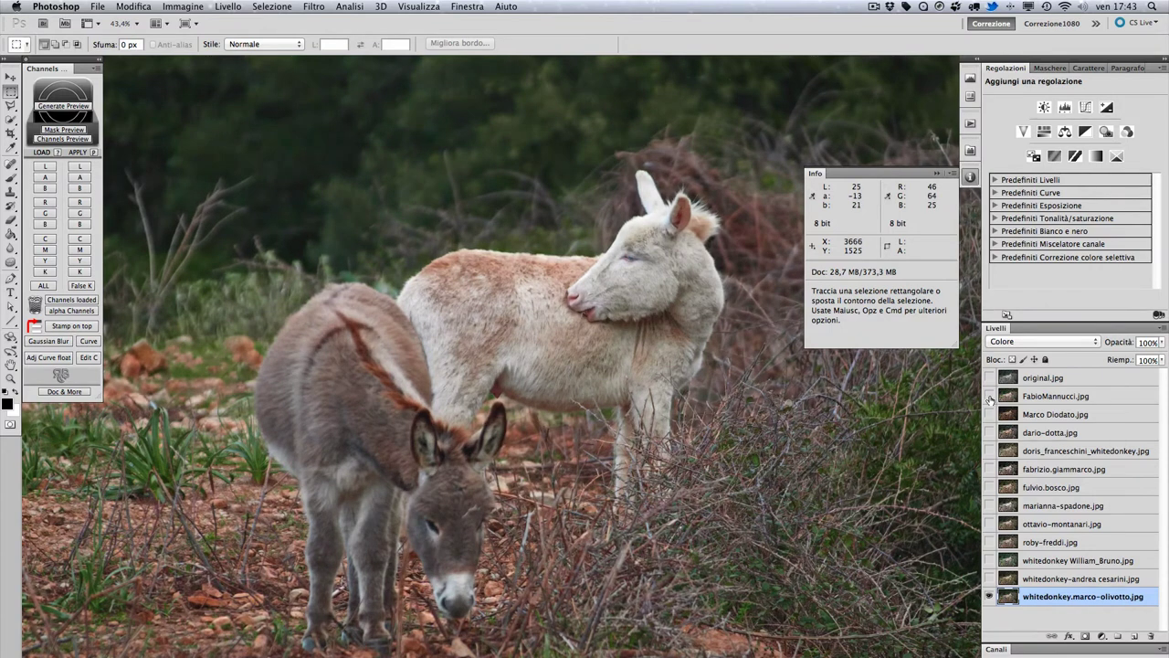
click(989, 395)
click(989, 396)
click(989, 396)
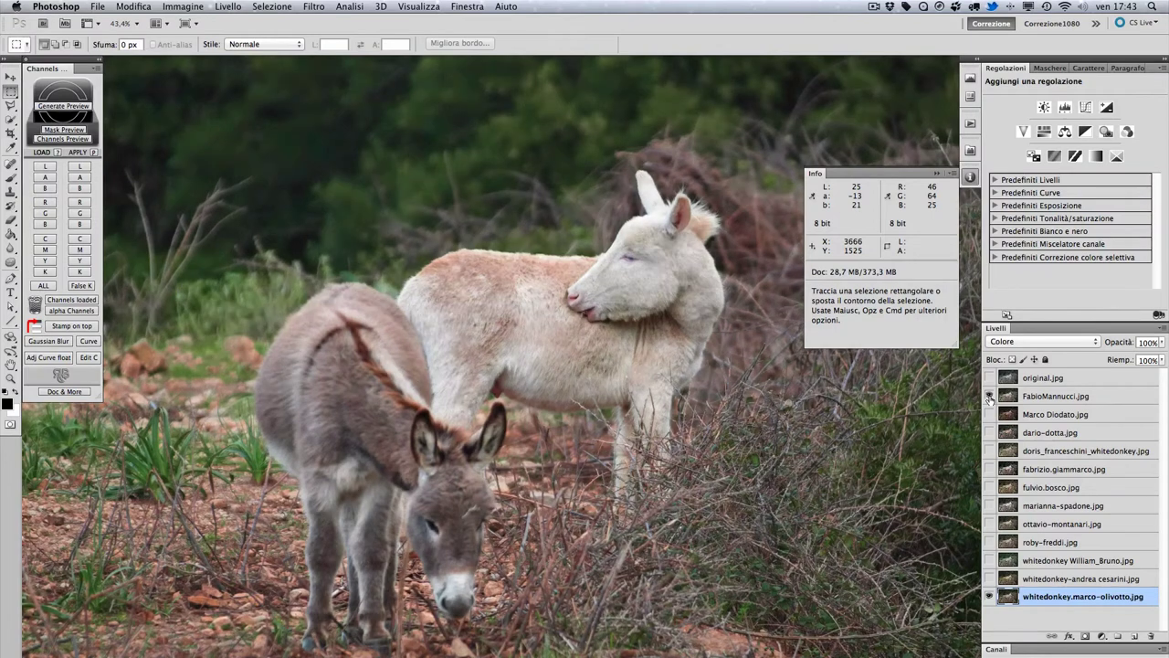
click(1057, 560)
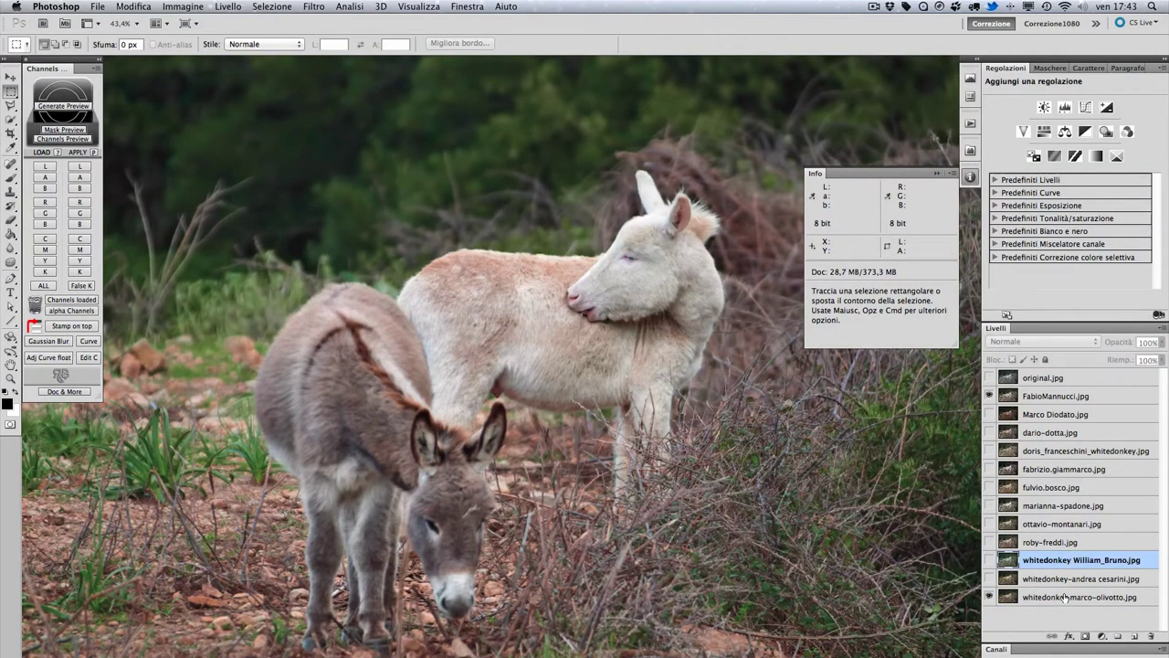
click(1065, 599)
shift+click(1080, 381)
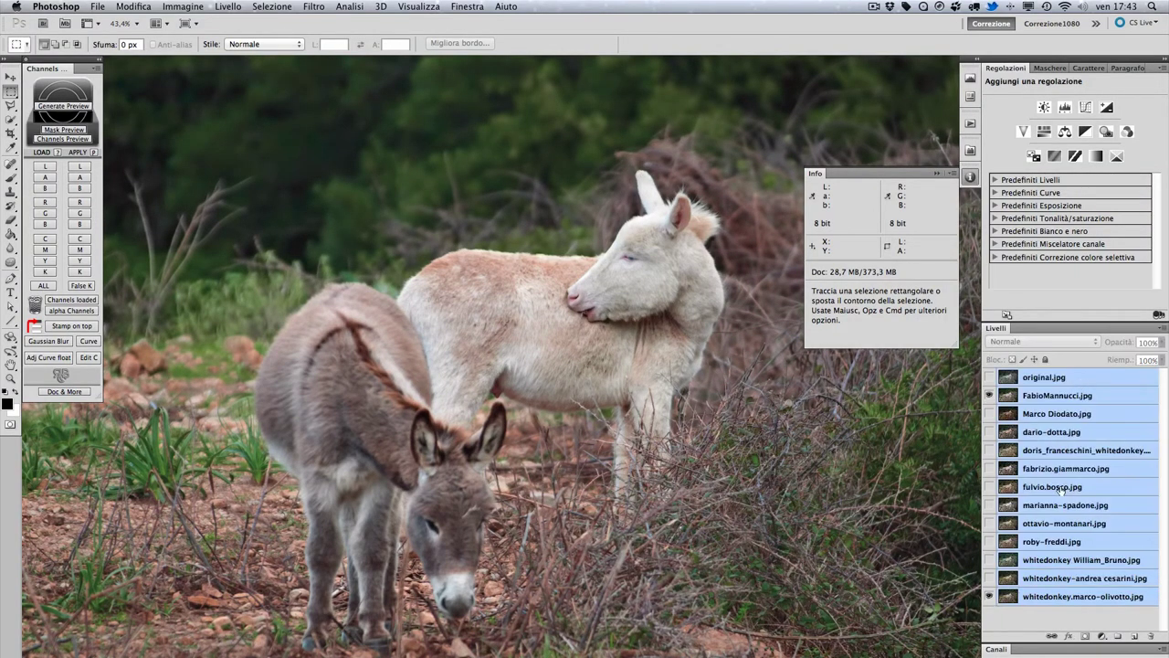
super+click(1062, 560)
key(Delete)
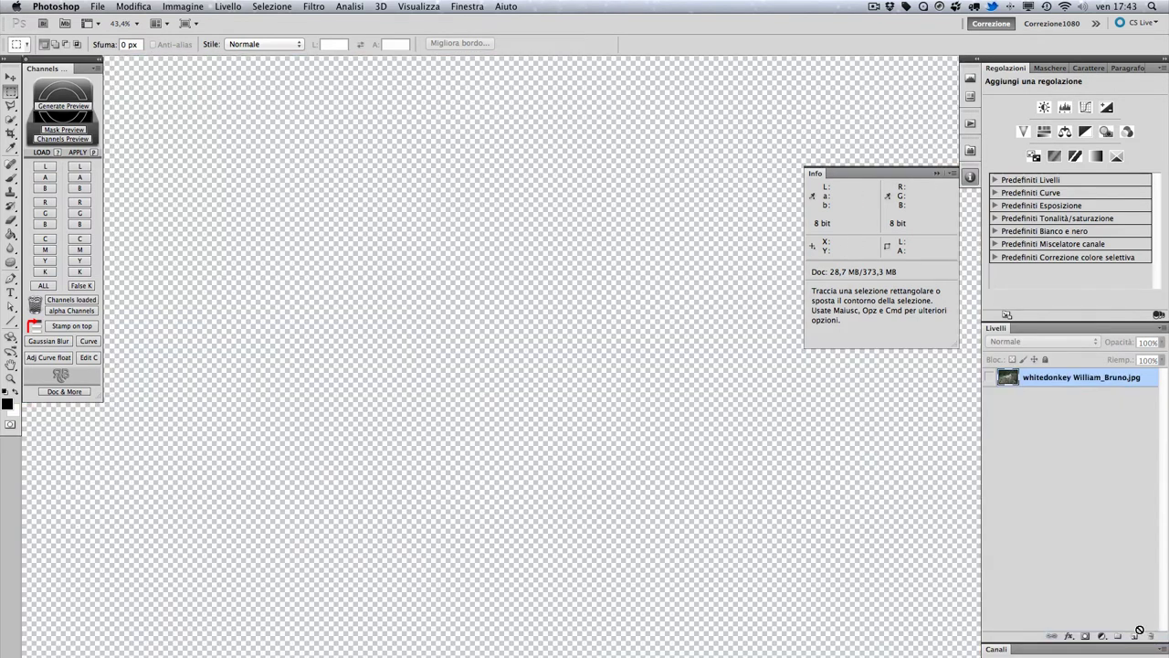
- Make the William_Bruno layer visible, convert the image to Colore Lab, and reselect the layer
click(180, 7)
click(996, 488)
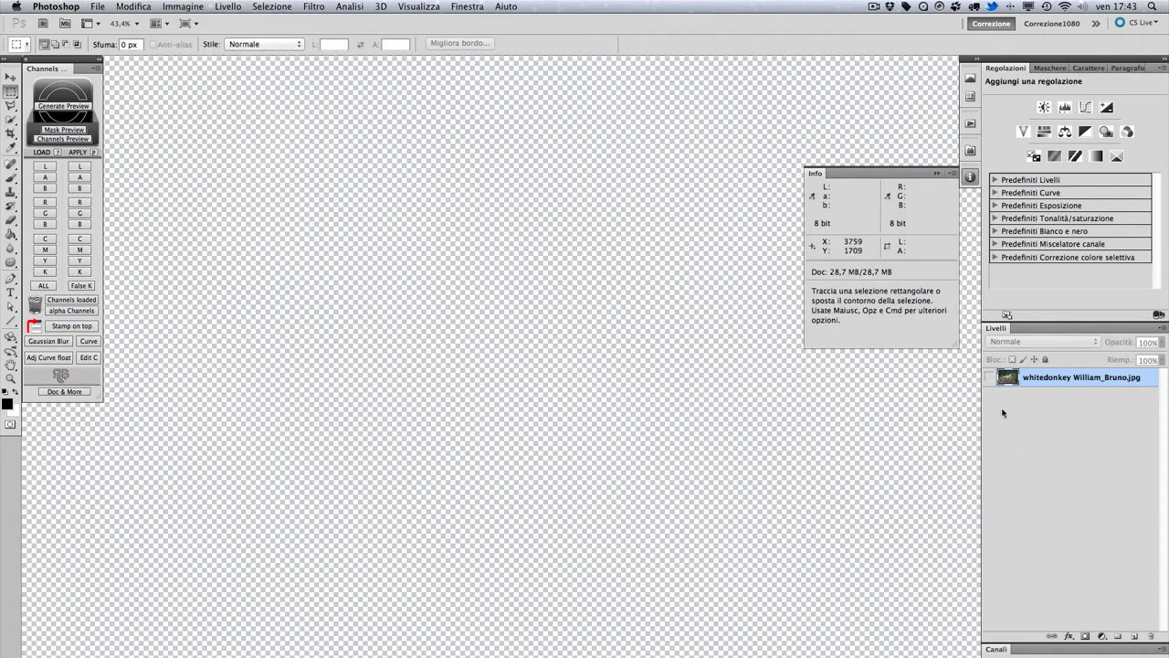
click(988, 378)
click(183, 6)
mouse_move(186, 21)
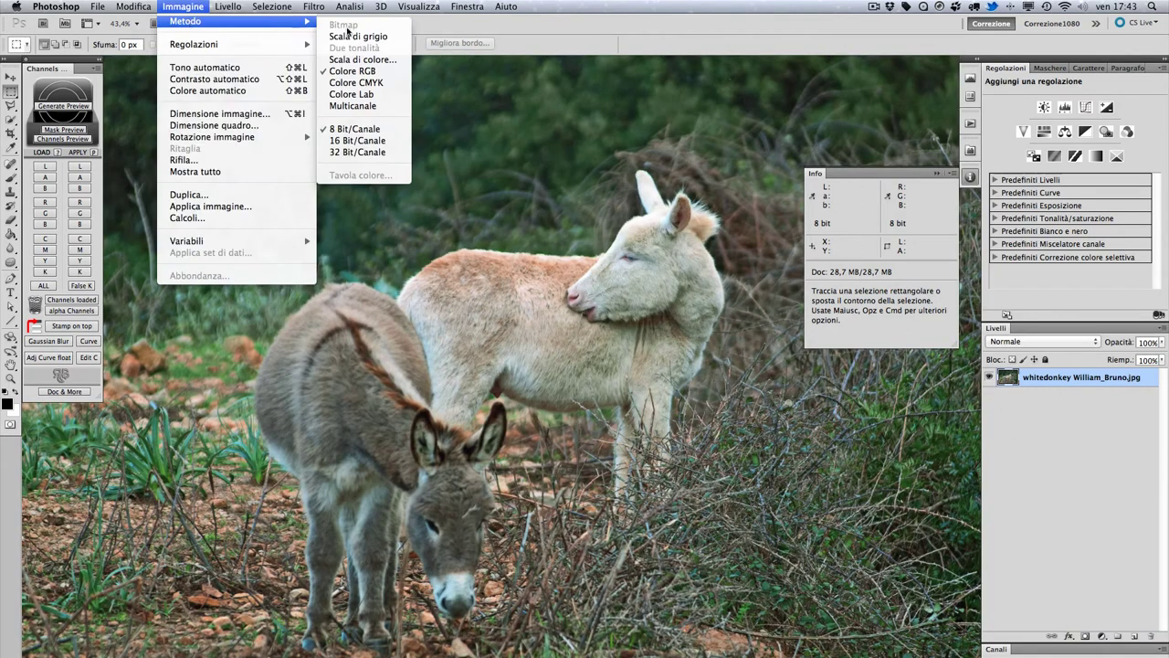
click(361, 93)
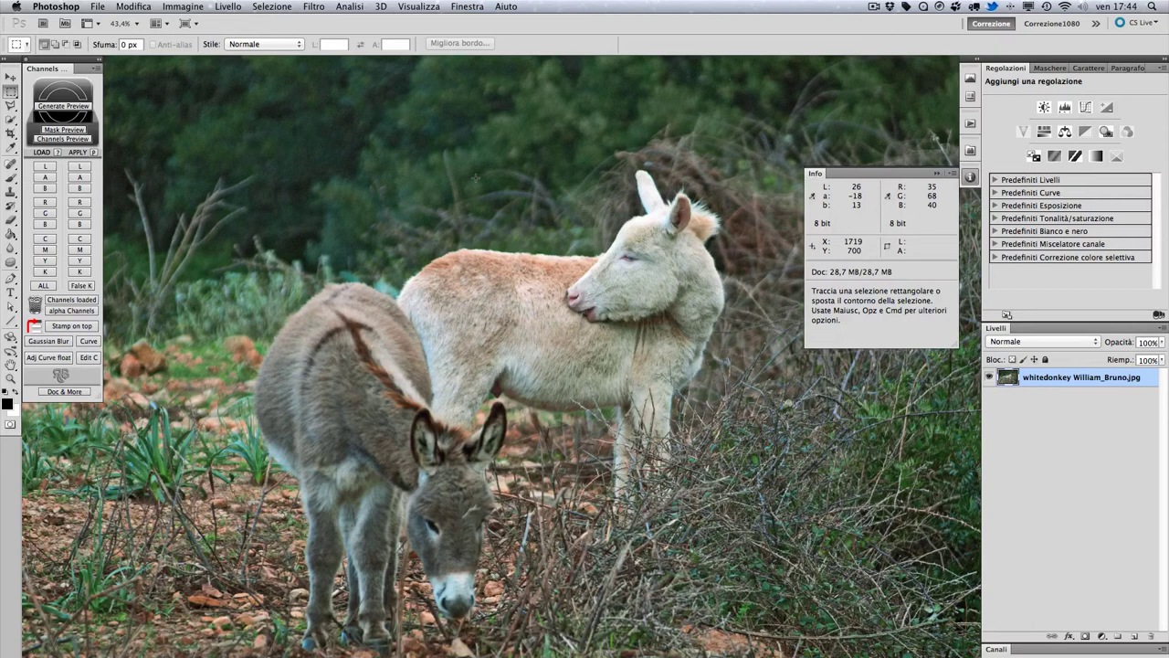
click(1132, 444)
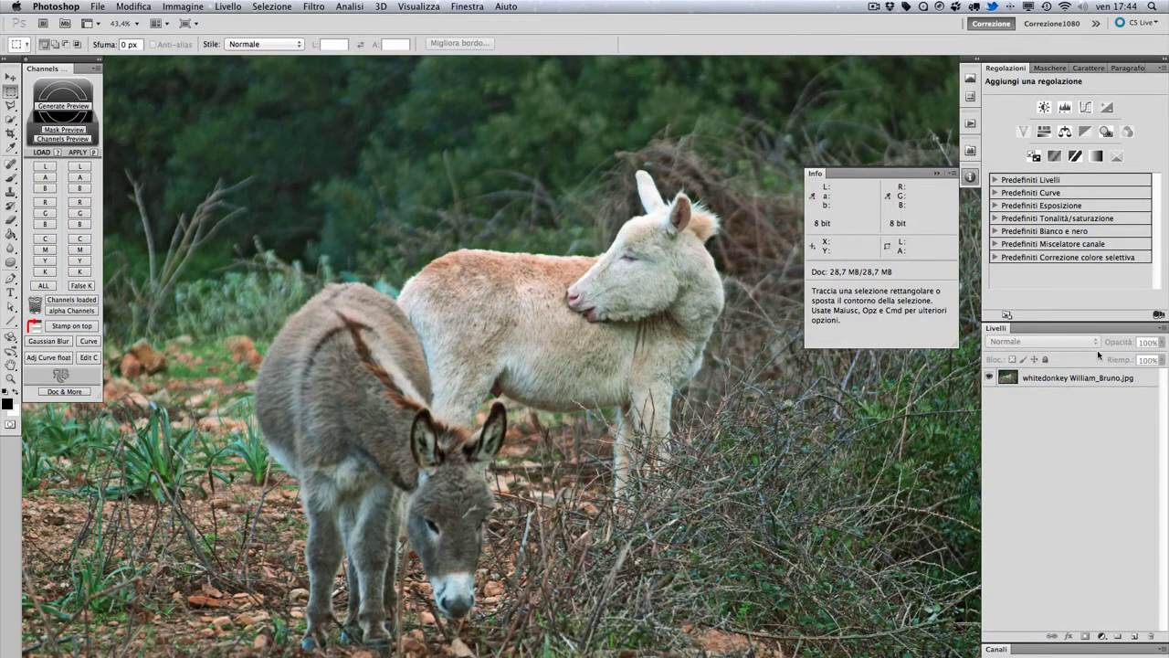
click(1067, 380)
- Duplicate the donkey layer with Ctrl+J, view the a and b Lab channels alone, then restore the composite
key(ctrl+j)
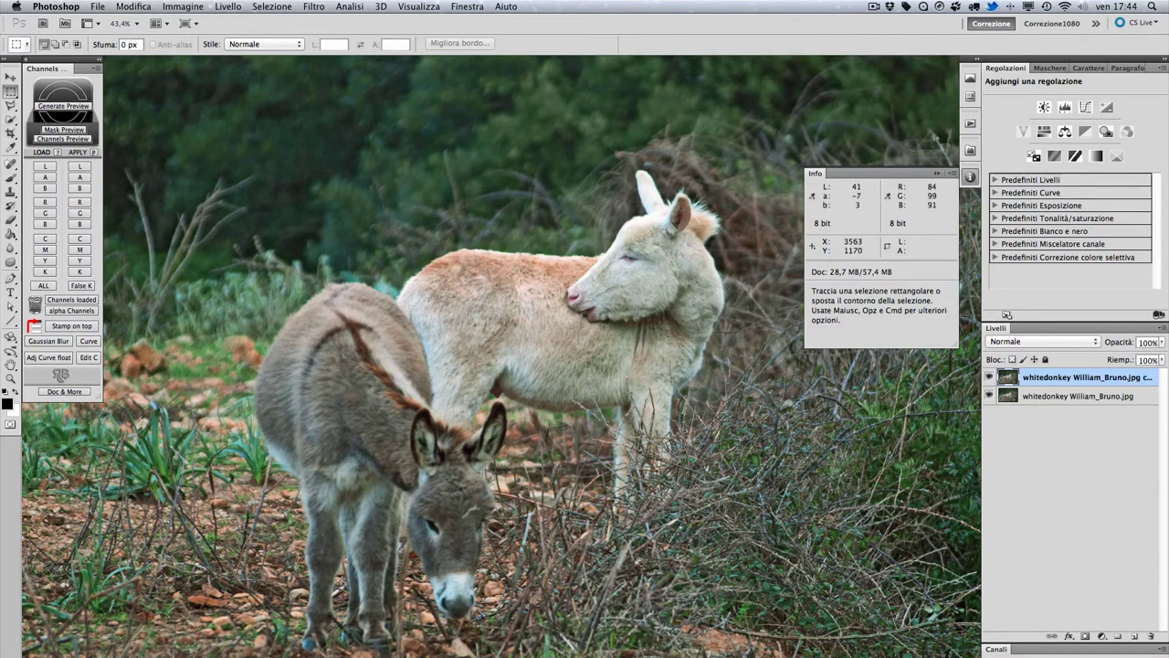
click(1061, 649)
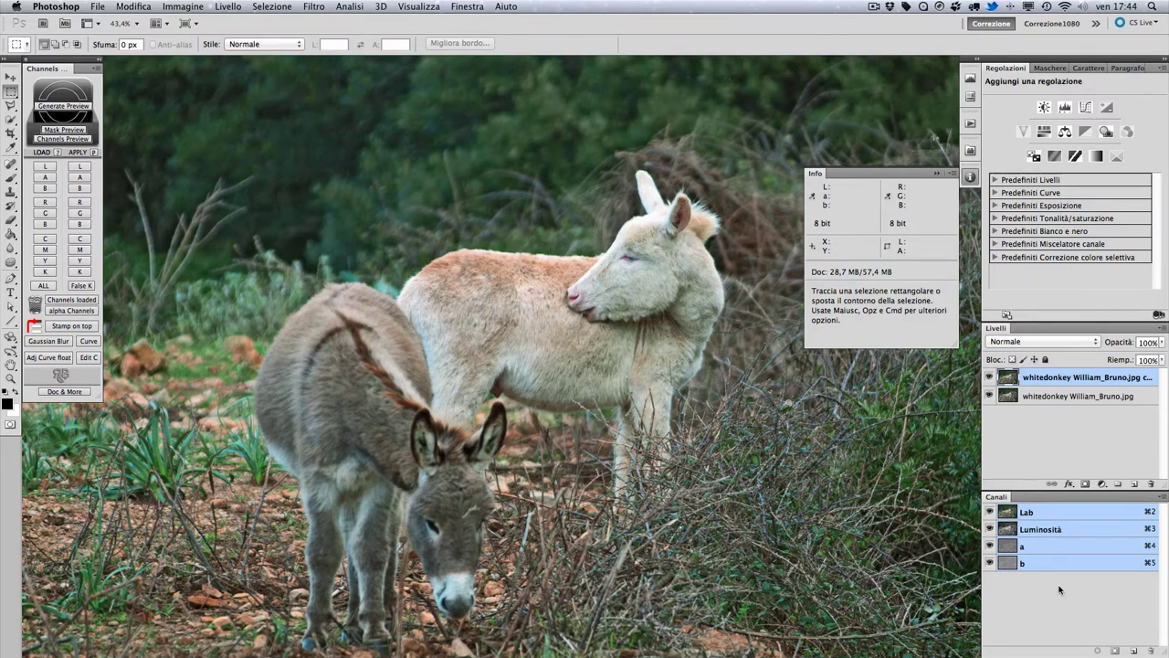
click(1064, 548)
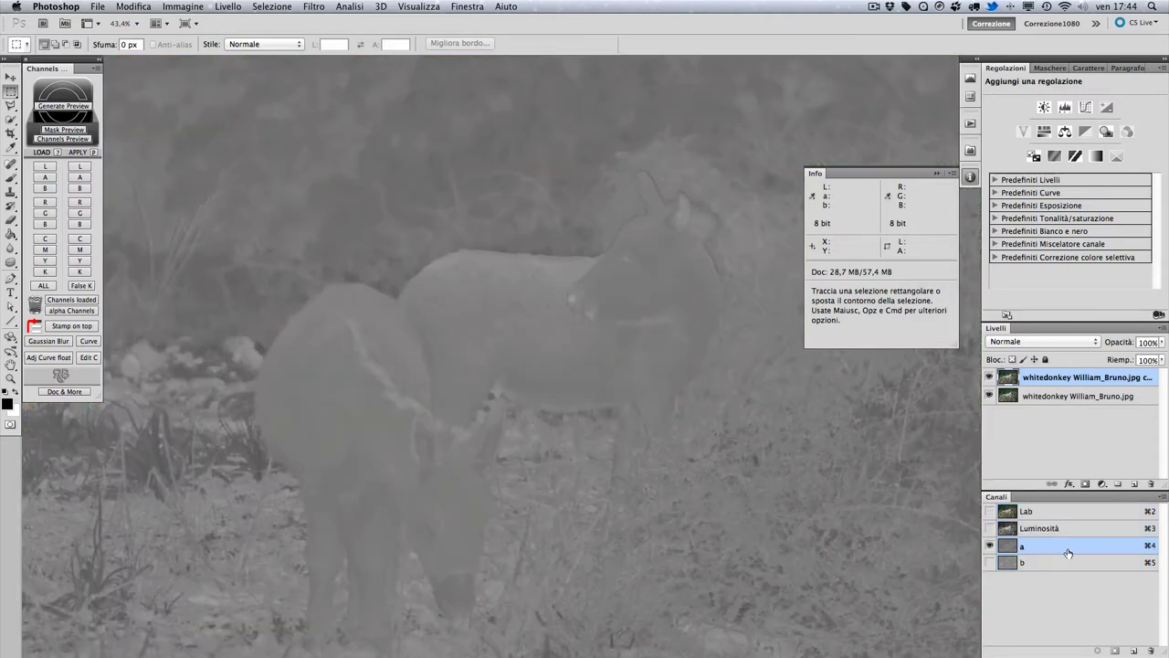
click(1063, 564)
click(1064, 548)
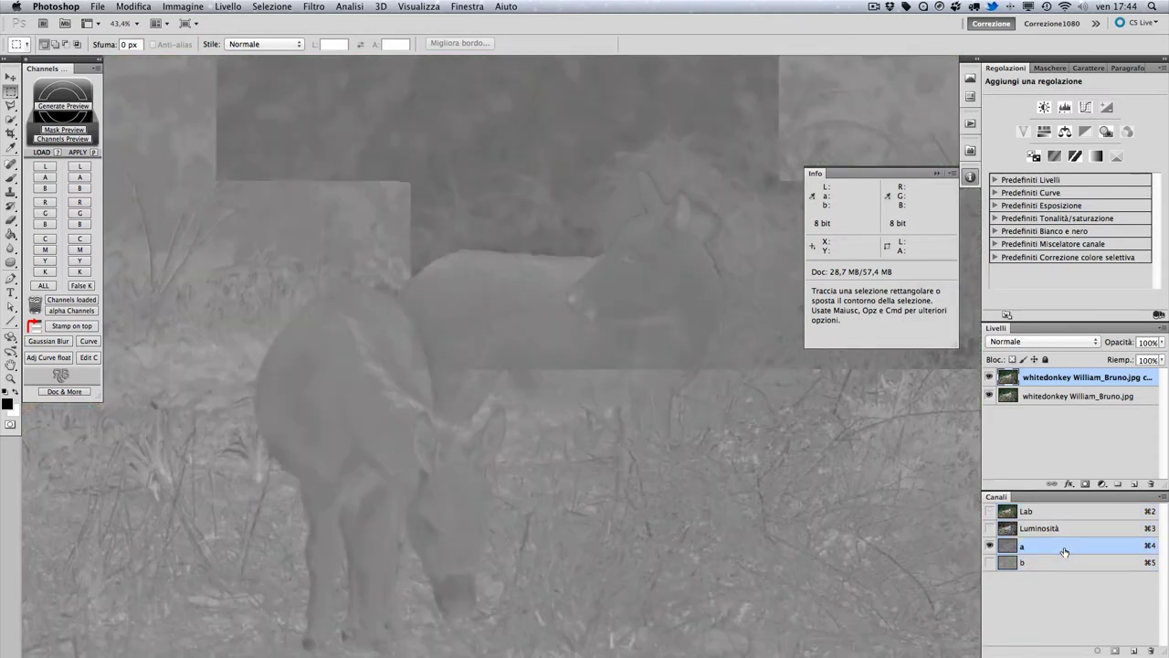
click(990, 512)
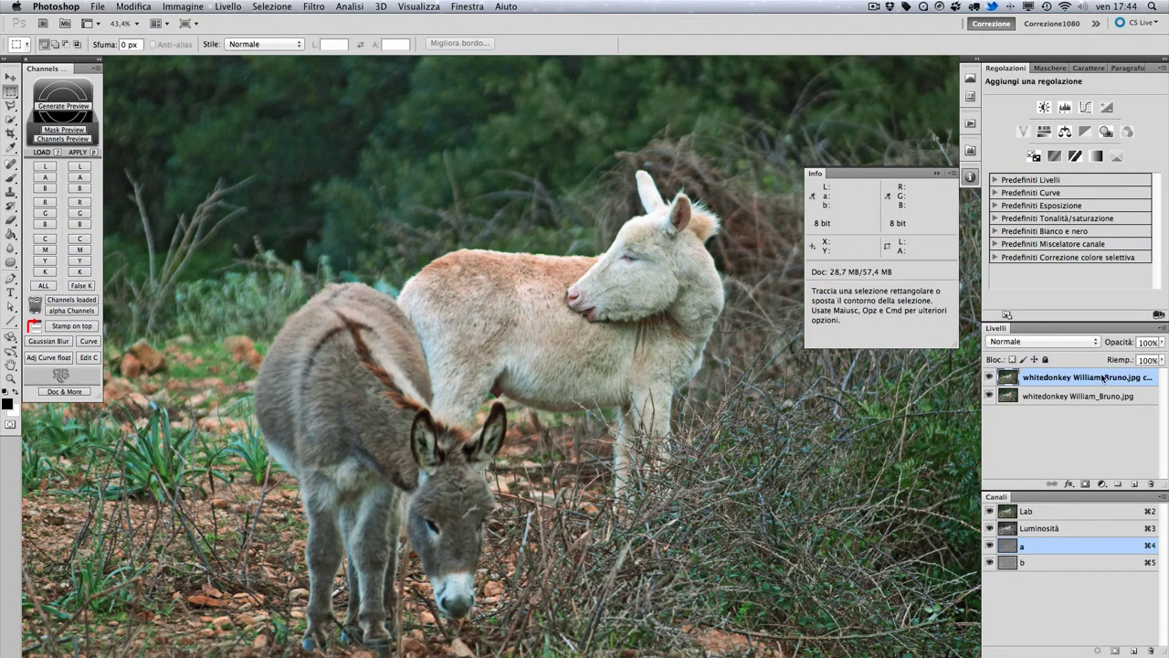
- Fill the copy layer with Grigio 50% in Schiarisci blend mode via Modifica > Riempi
click(183, 7)
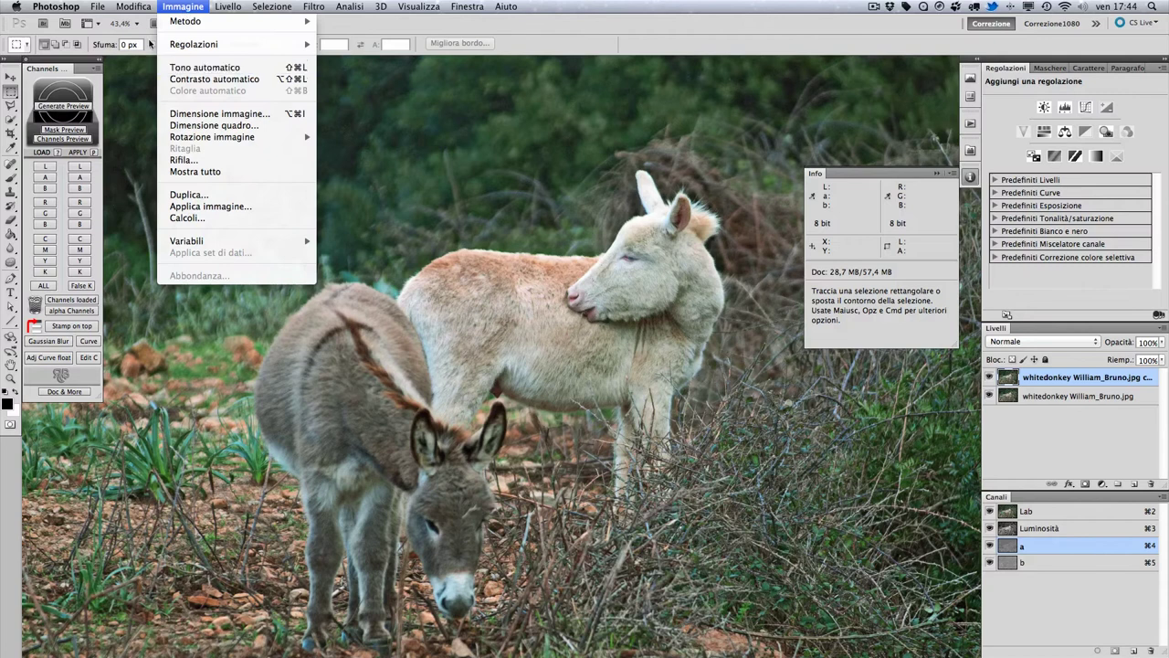
click(155, 218)
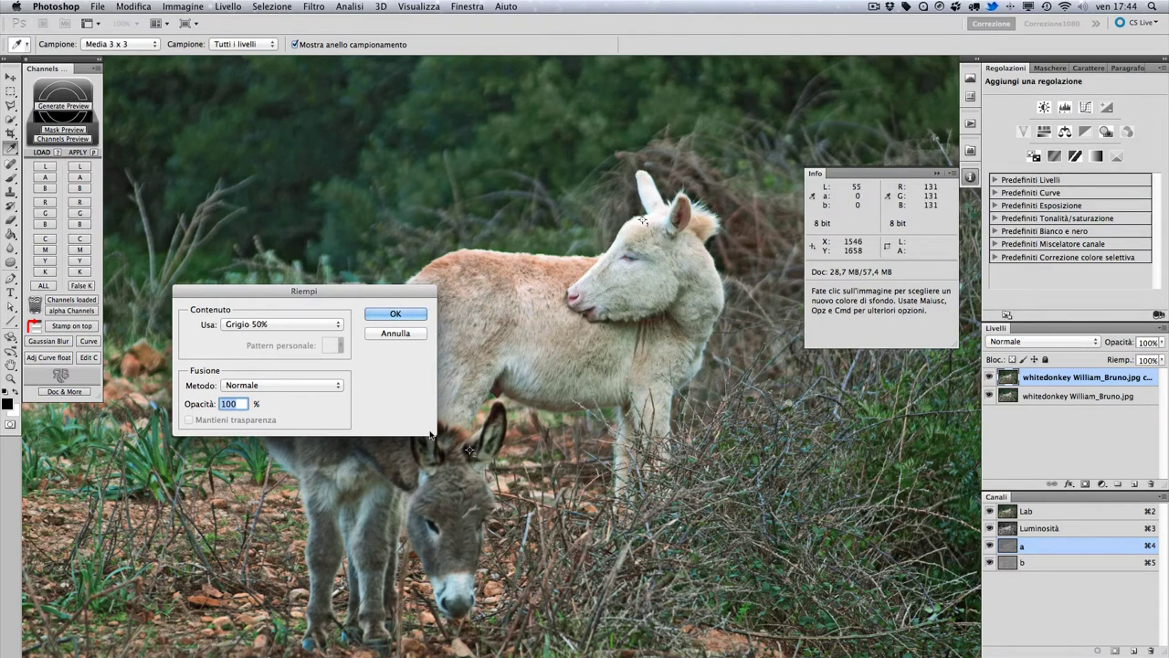
click(295, 386)
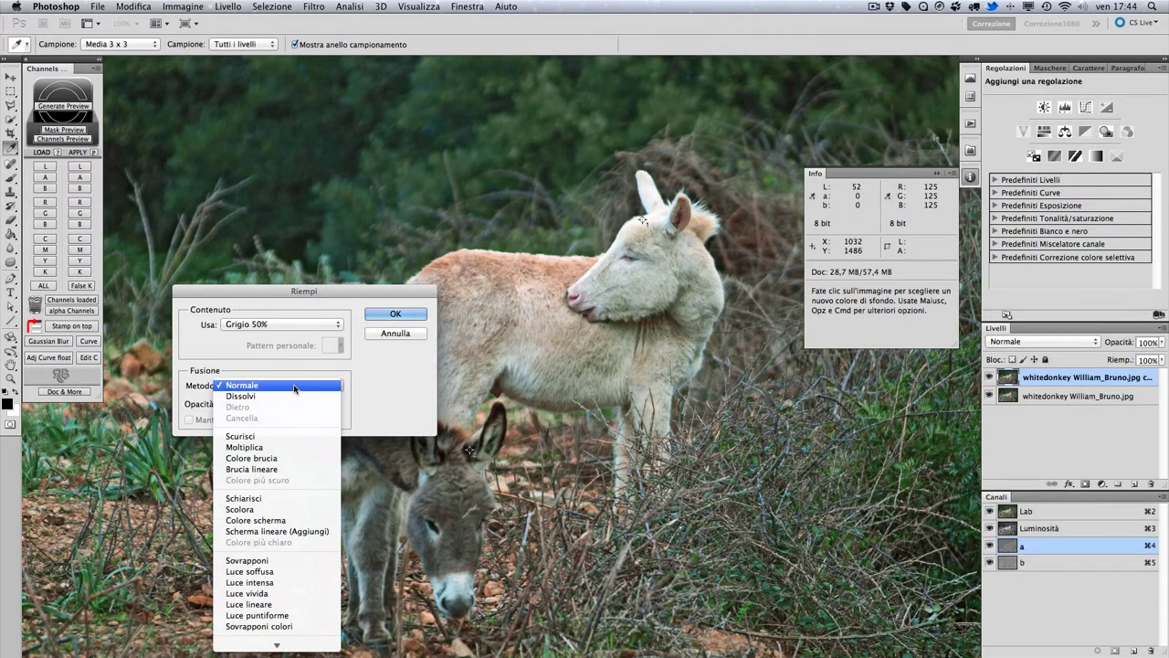
click(295, 499)
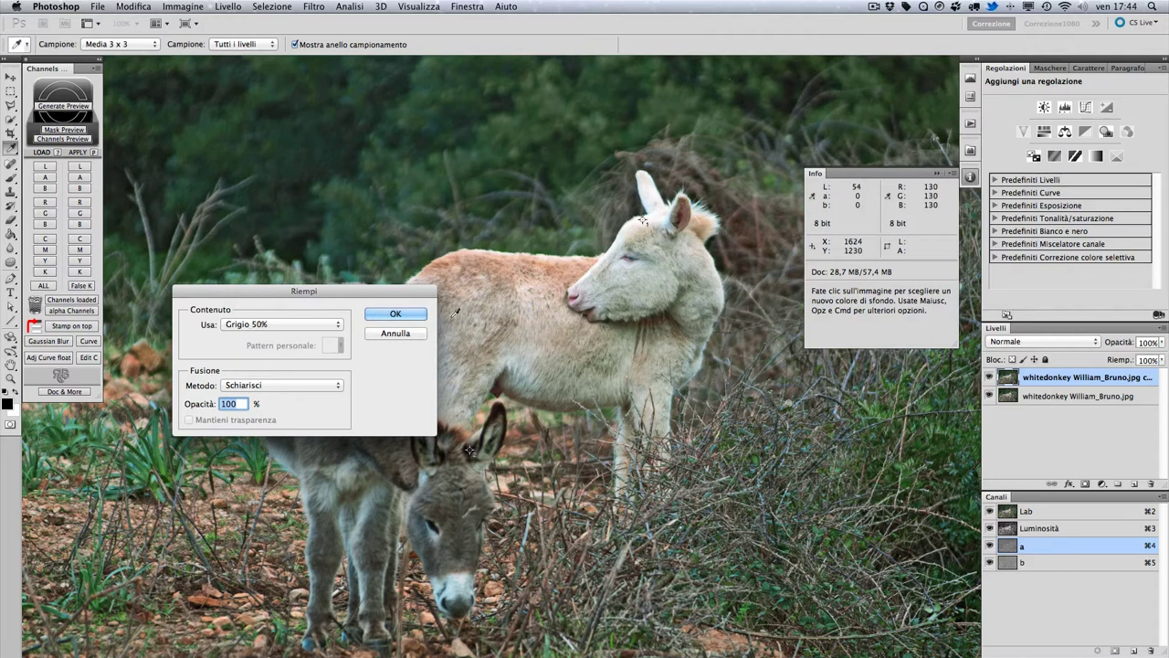
click(407, 313)
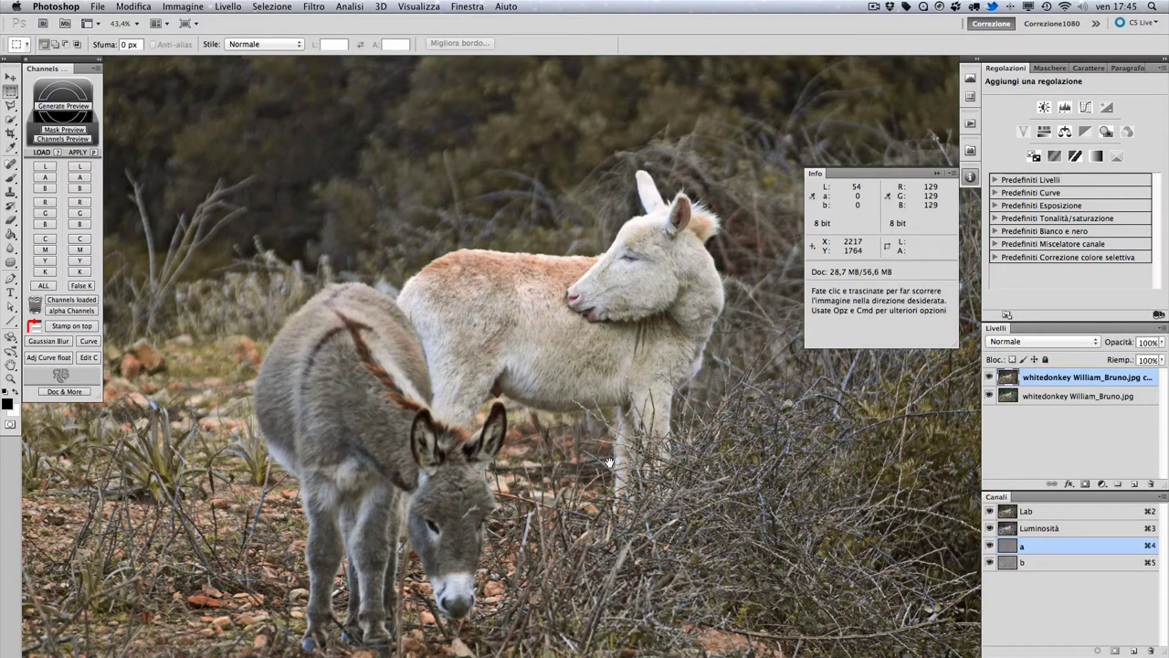
- Compare the gray-filled top layer at 50% and 100% opacity, then select the Lab composite channel
scroll(371, 248, right, 3)
scroll(371, 249, left, 2)
scroll(371, 249, right, 3)
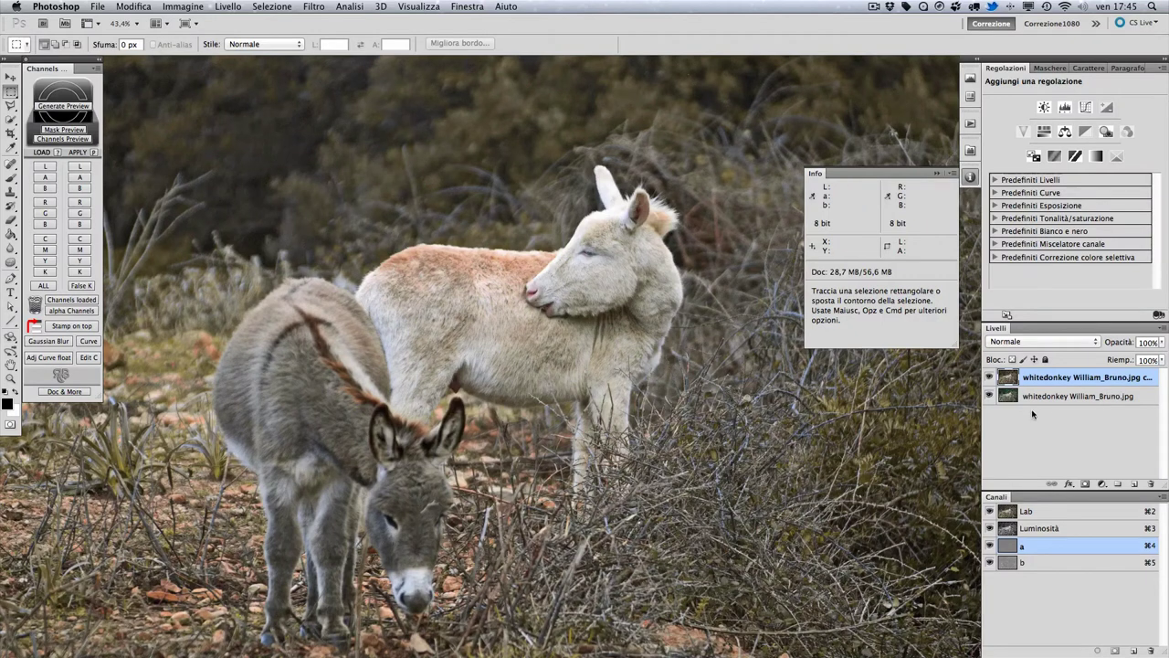
key(5)
key(0)
key(super+2)
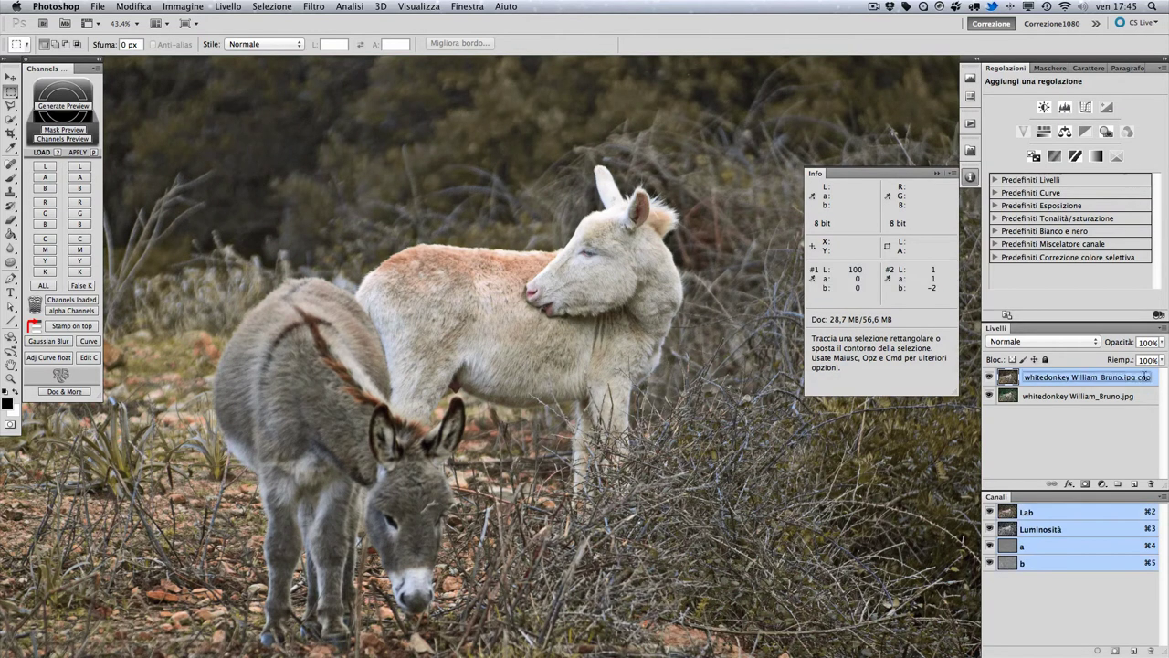
- Set the copy layer's Blend If to a, limiting the underlying a upper slider to about 107–119
double_click(1153, 378)
click(875, 215)
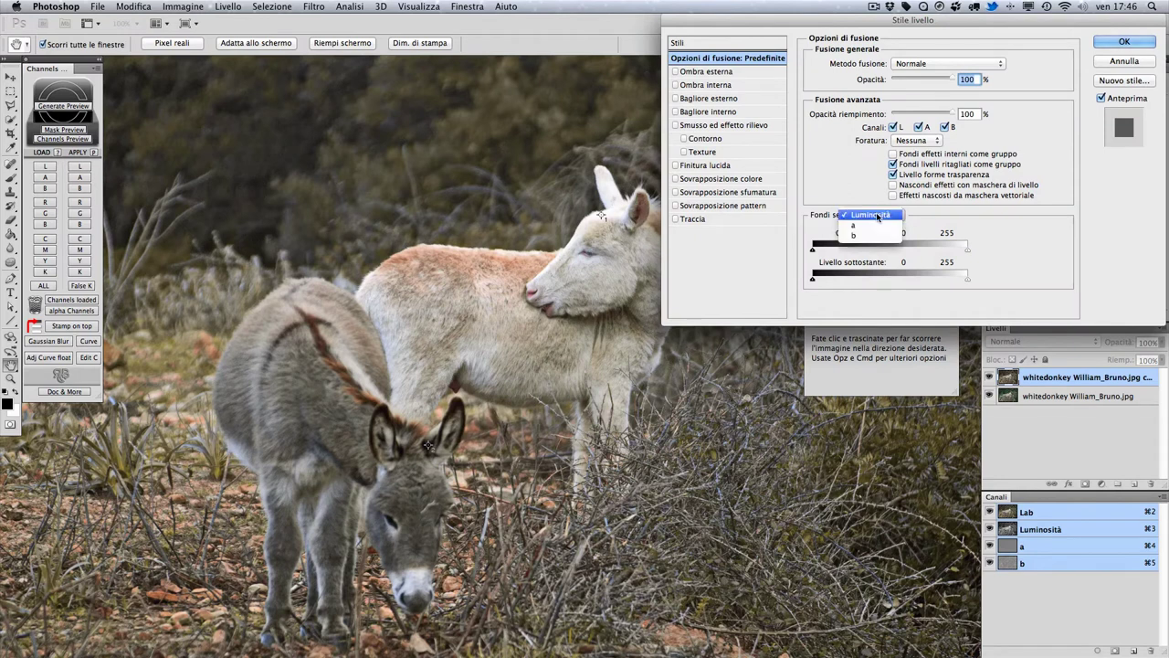
click(877, 234)
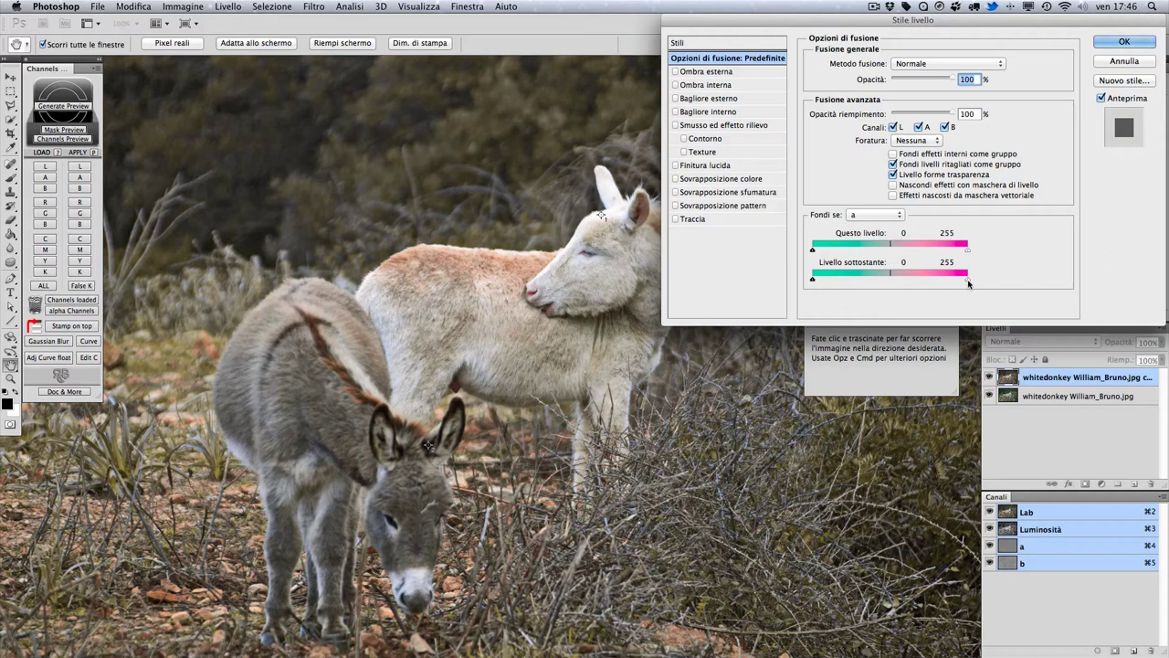
drag(969, 283, 867, 279)
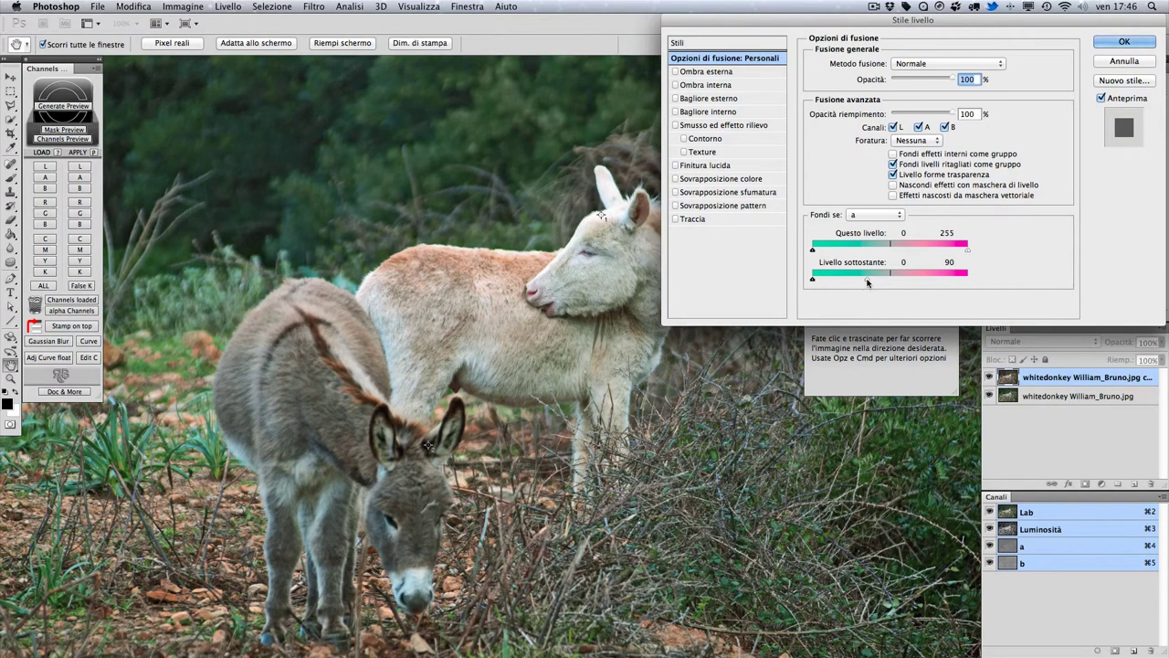
drag(867, 280, 884, 280)
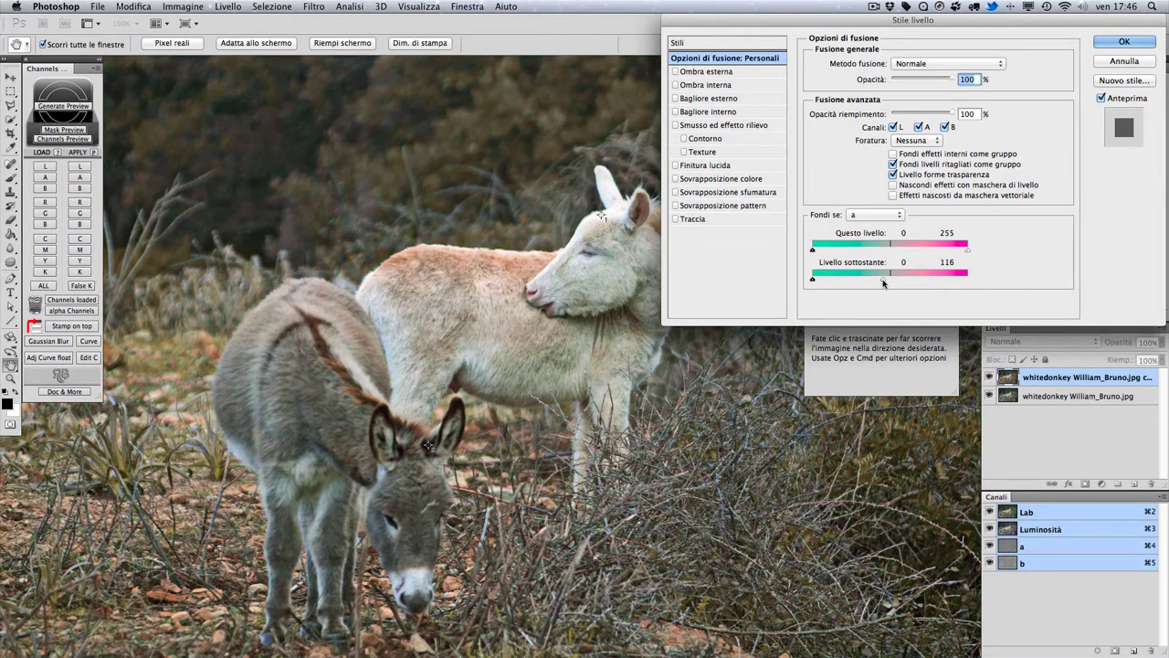
drag(883, 282, 877, 283)
key(Return)
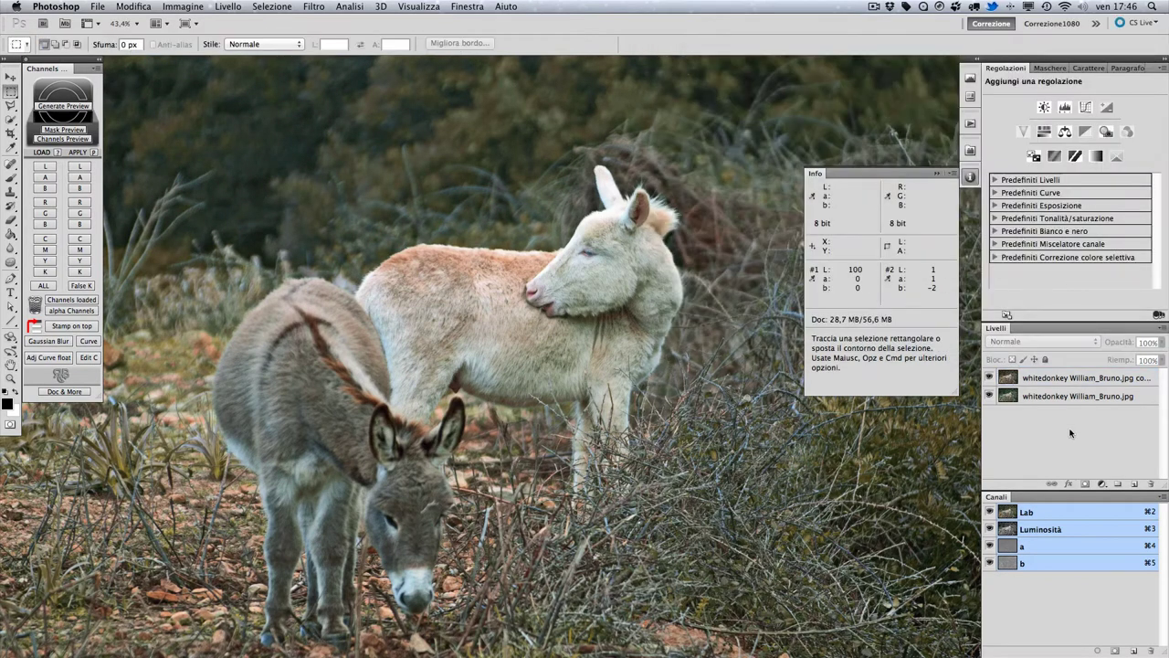
click(1068, 381)
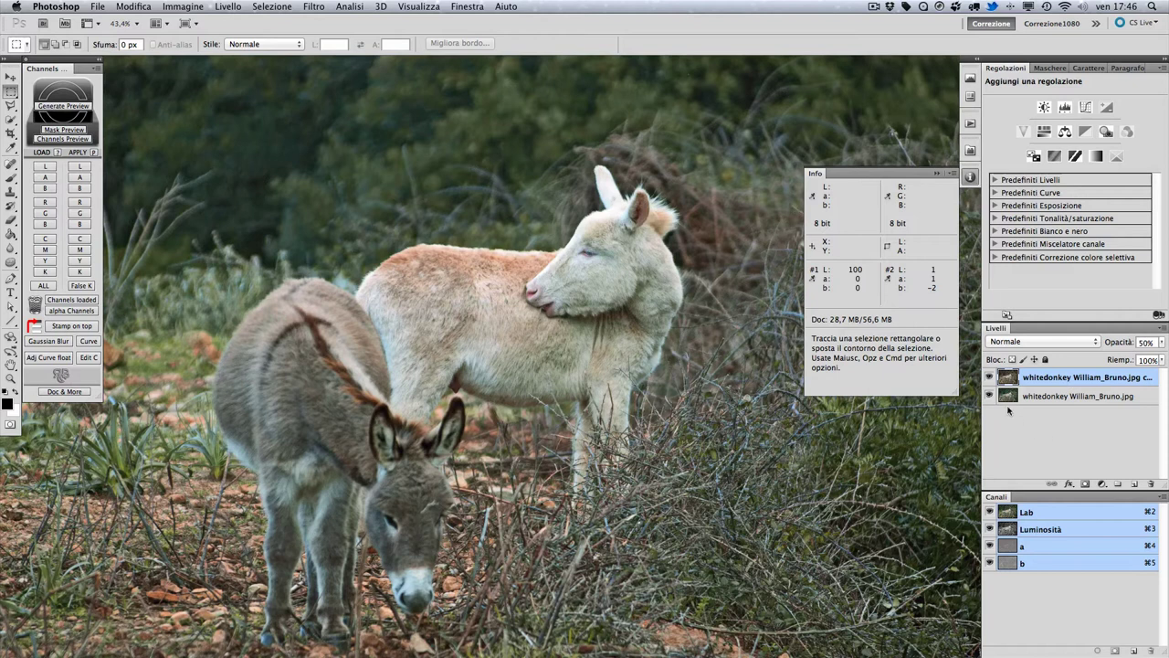
click(989, 378)
click(989, 378)
click(988, 378)
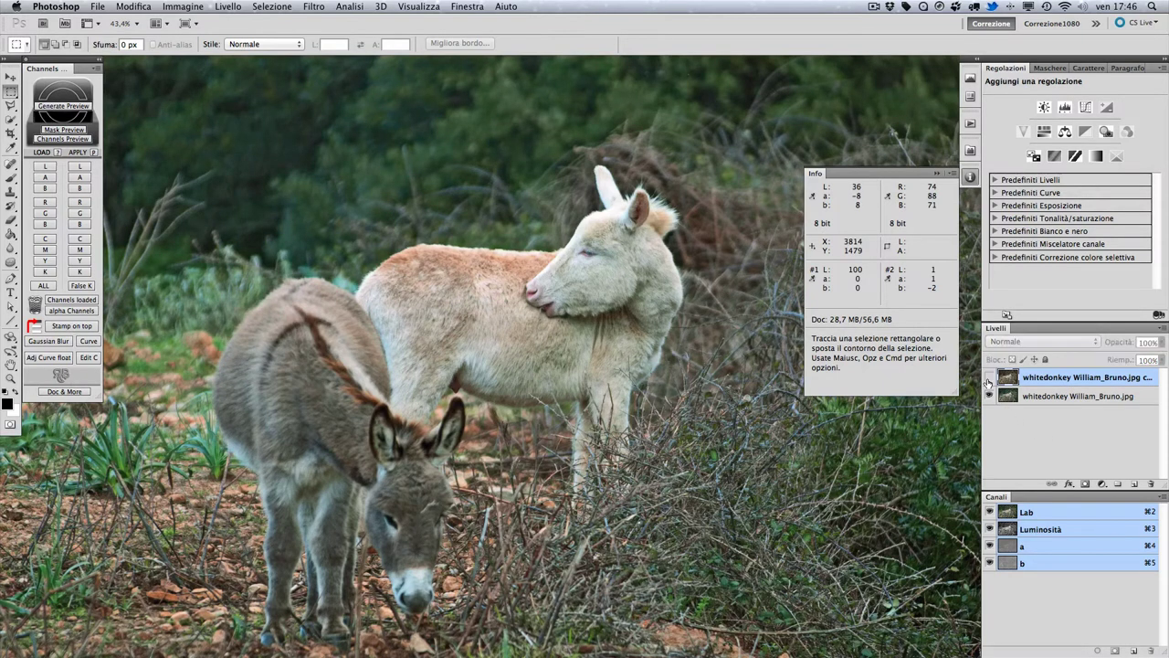
click(988, 379)
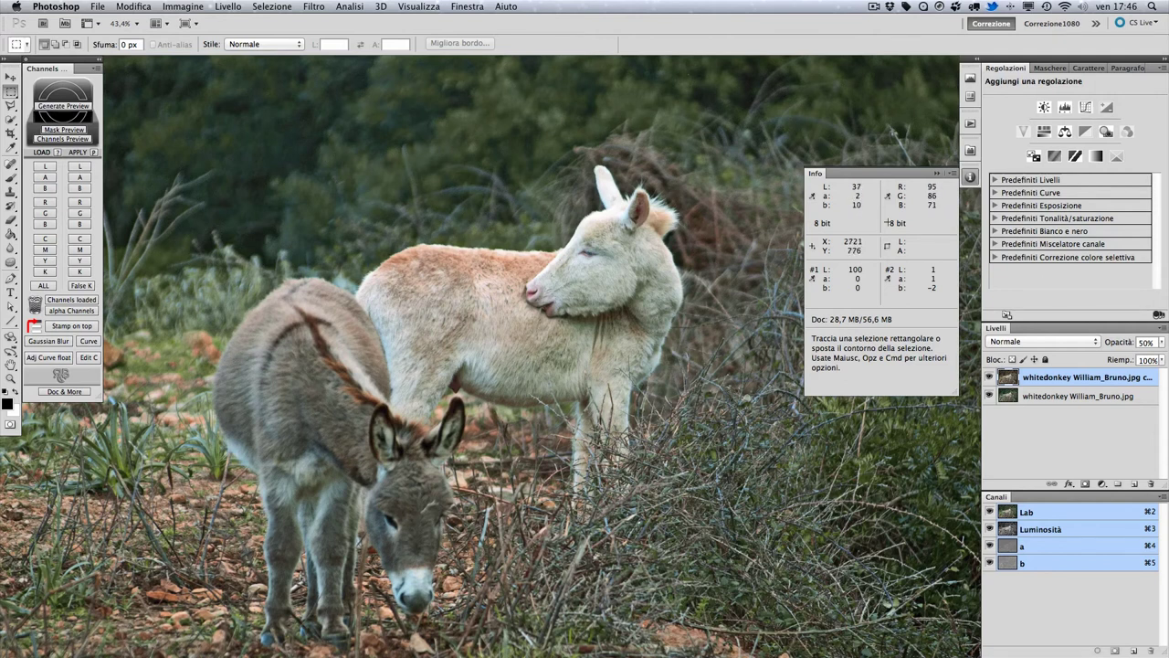
double_click(1150, 378)
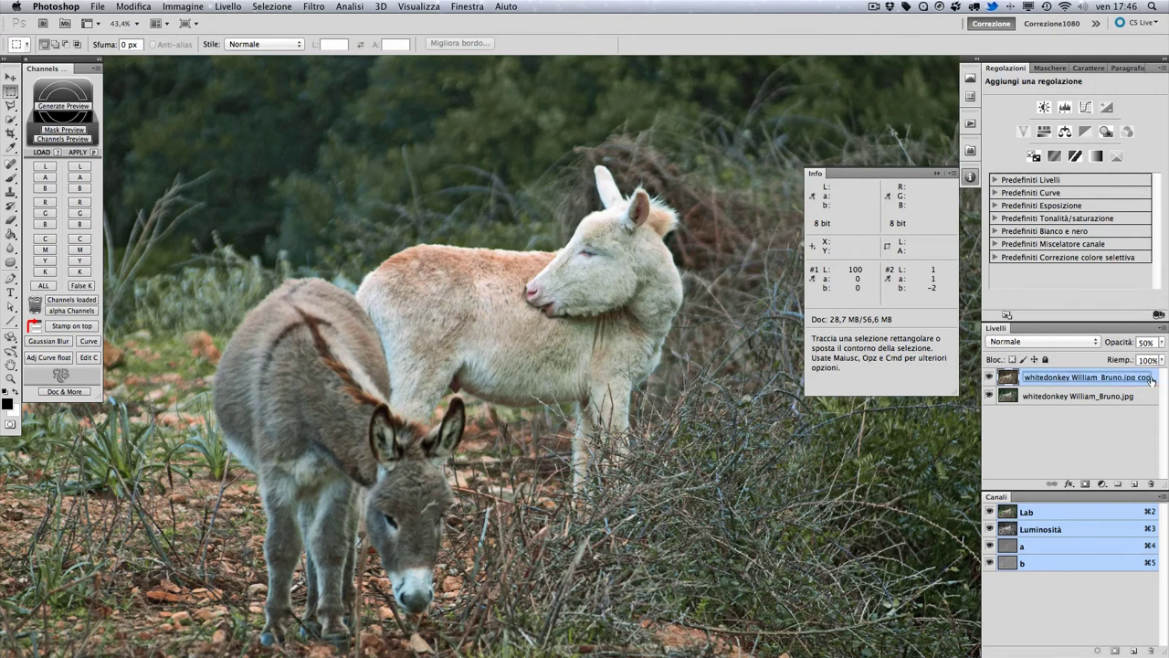
click(1028, 431)
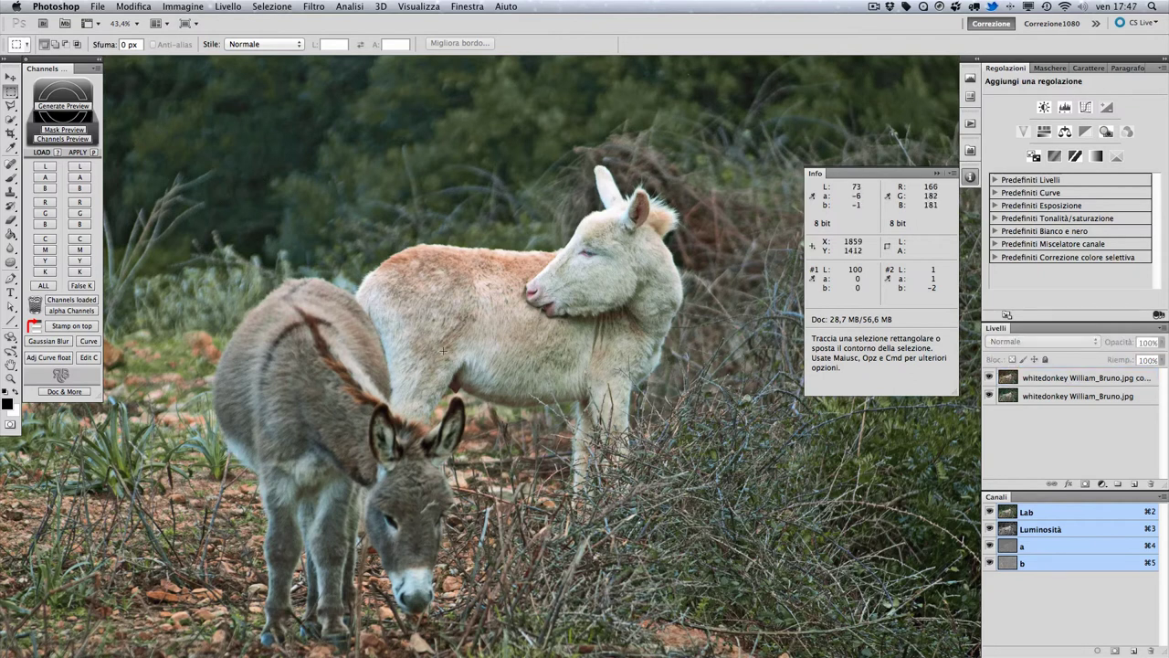
- Widen the underlying a-channel Blend If sliders back toward 0–255 and close Layer Style
double_click(1152, 378)
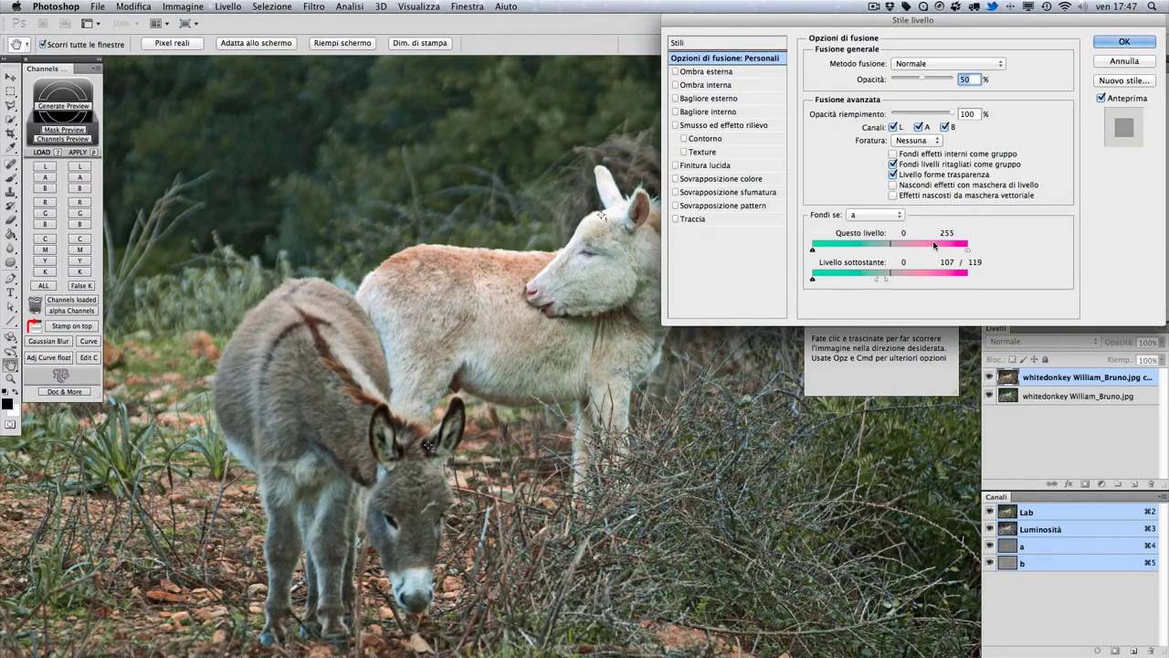
drag(878, 279, 968, 279)
drag(811, 282, 863, 282)
drag(863, 283, 867, 283)
drag(863, 282, 812, 281)
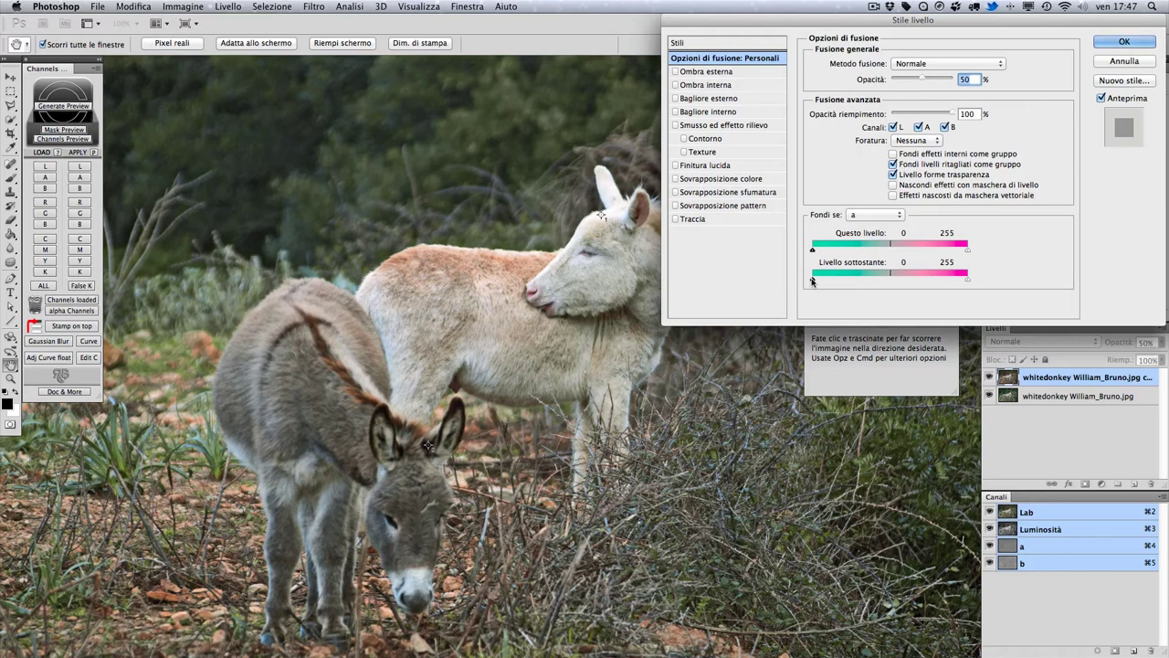
click(1124, 60)
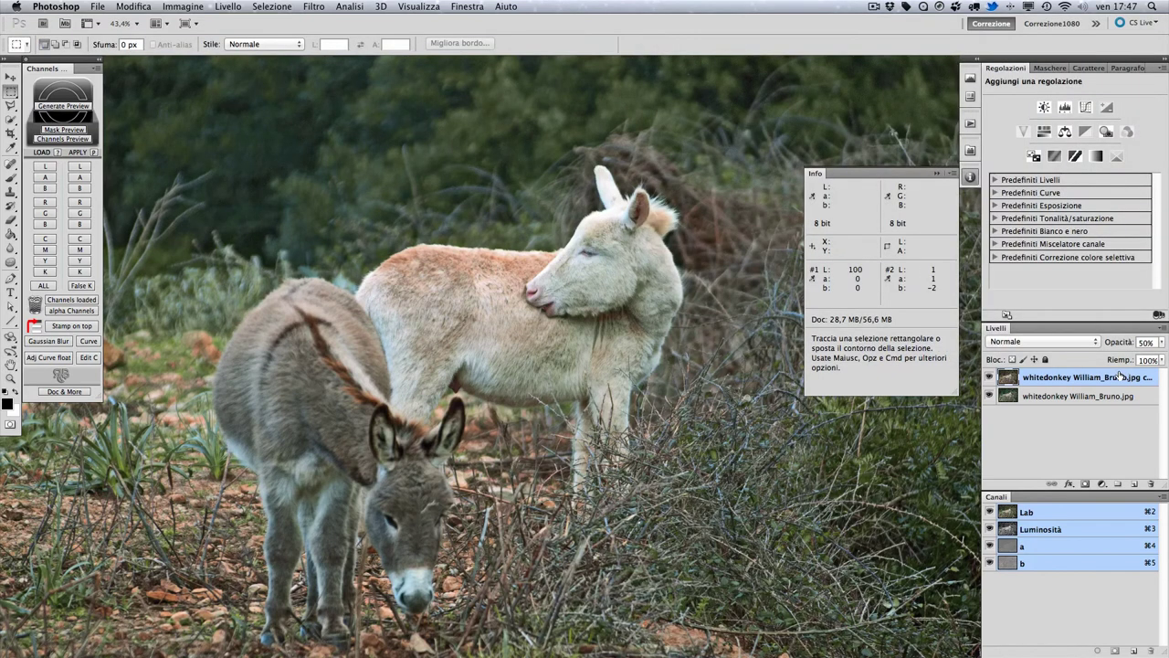
- Set the copy layer to 100% opacity, reset its blending options, and toggle its visibility to compare
key(0)
click(989, 377)
click(989, 380)
double_click(1153, 383)
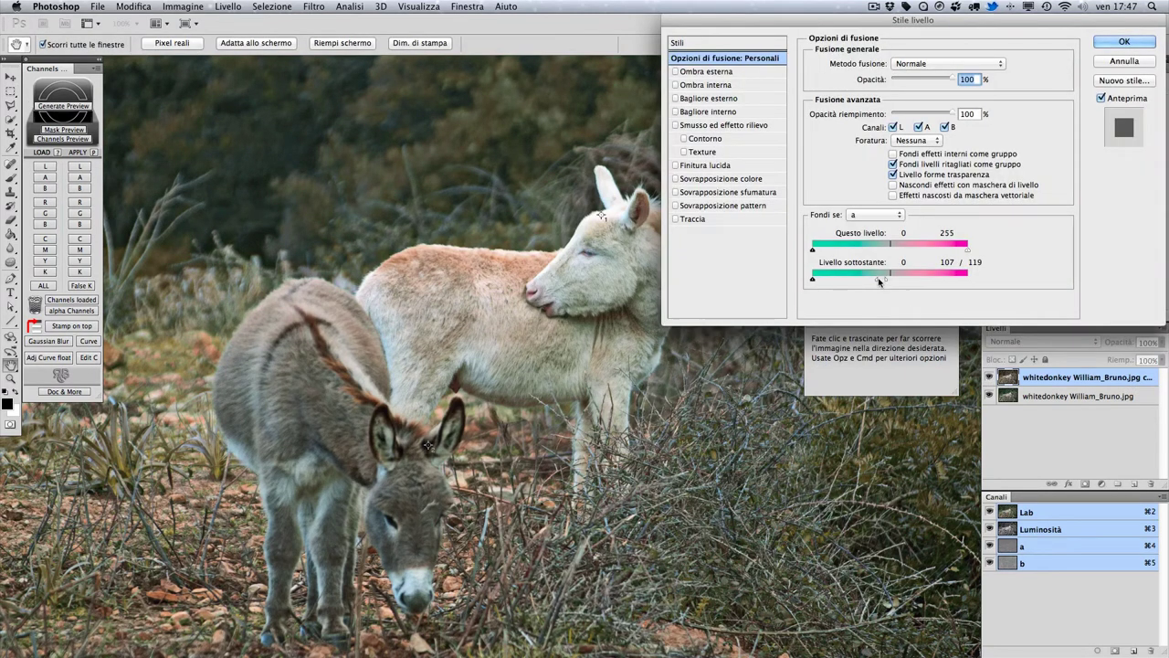
key(ctrl+z)
click(1107, 43)
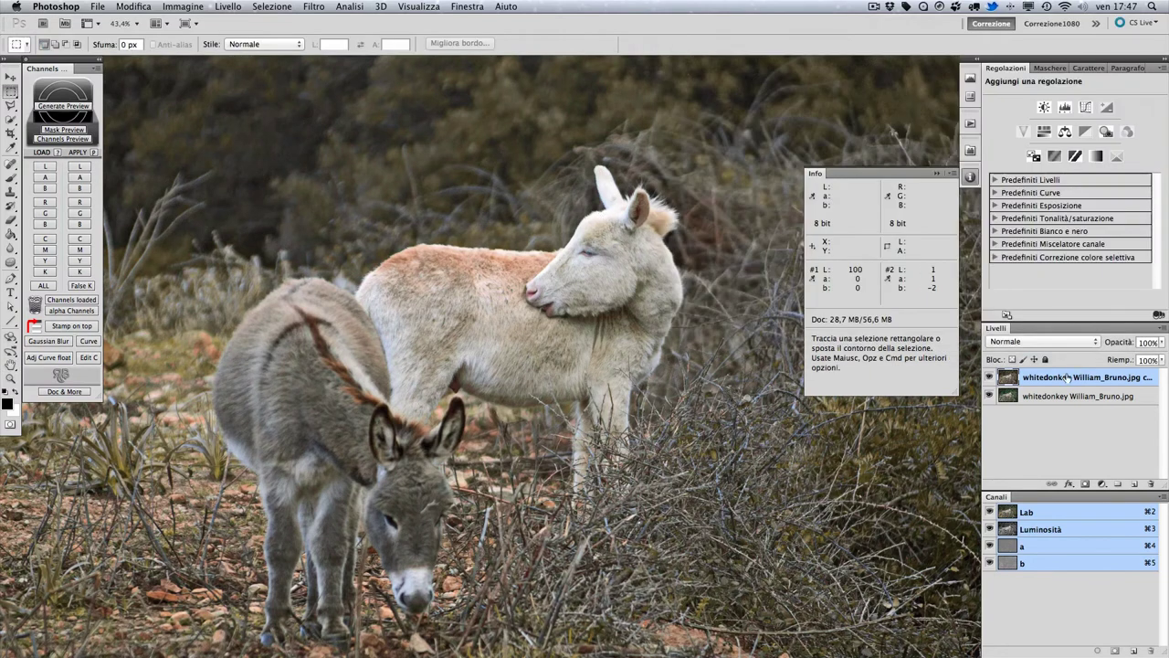
click(988, 379)
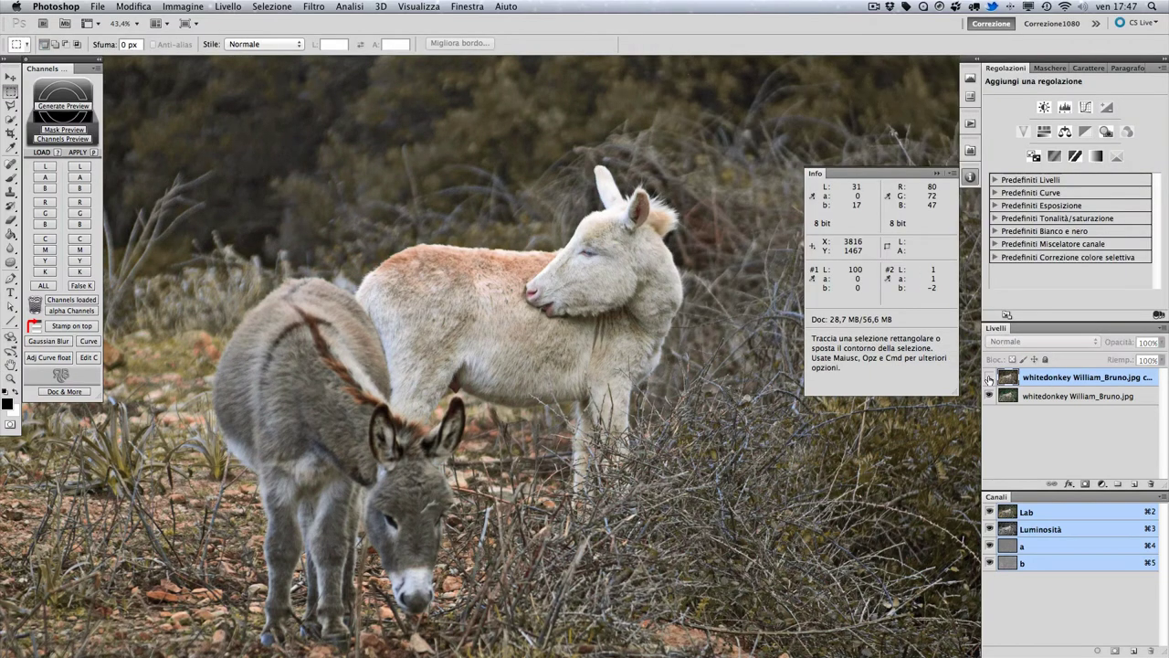
click(988, 379)
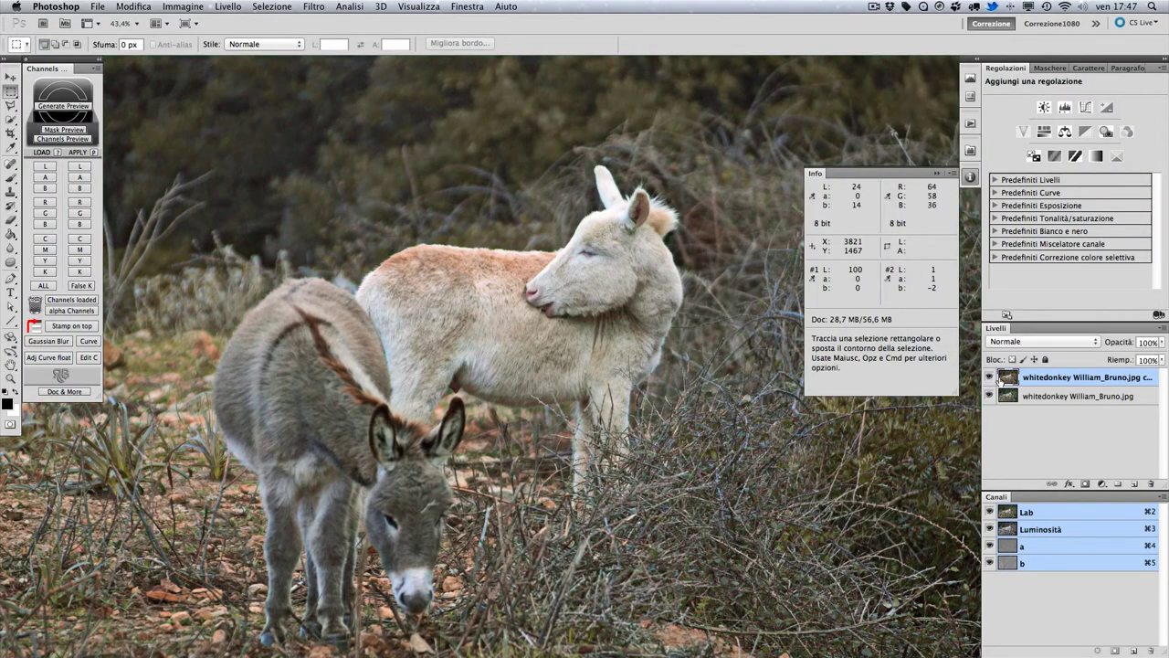
- Reopen the copy layer's Blending Options and the Blend If channel list
double_click(1148, 378)
double_click(1158, 382)
click(872, 215)
- Choose a in Blend If, raise the Underlying Layer black slider to 114, and confirm
click(878, 229)
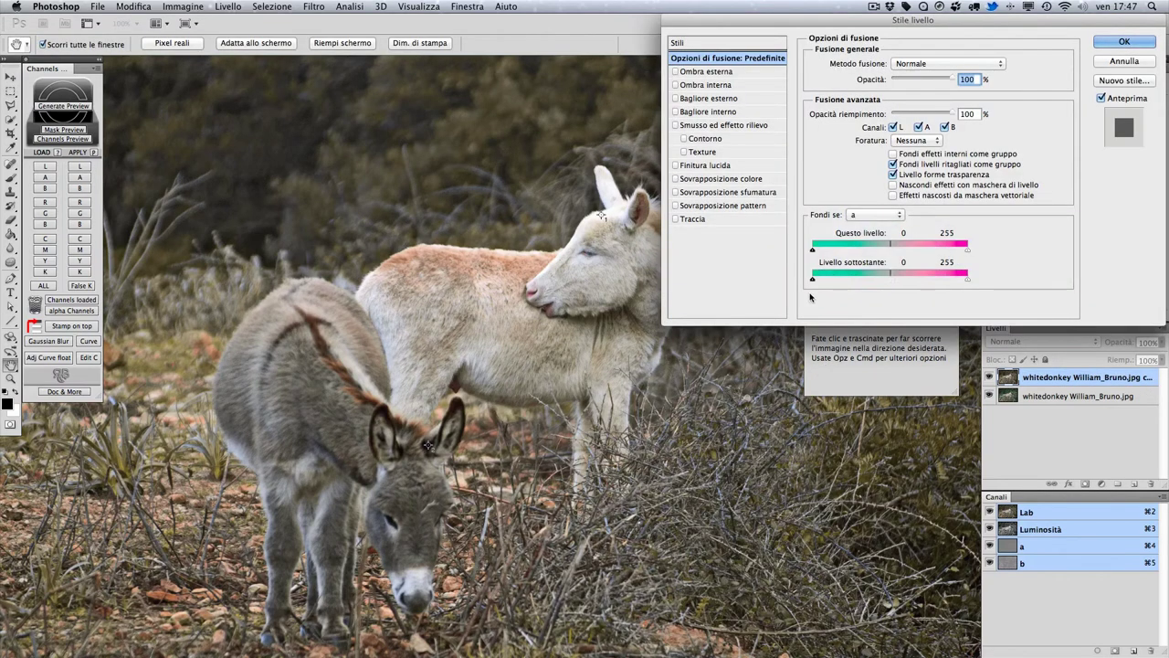
drag(812, 282, 888, 287)
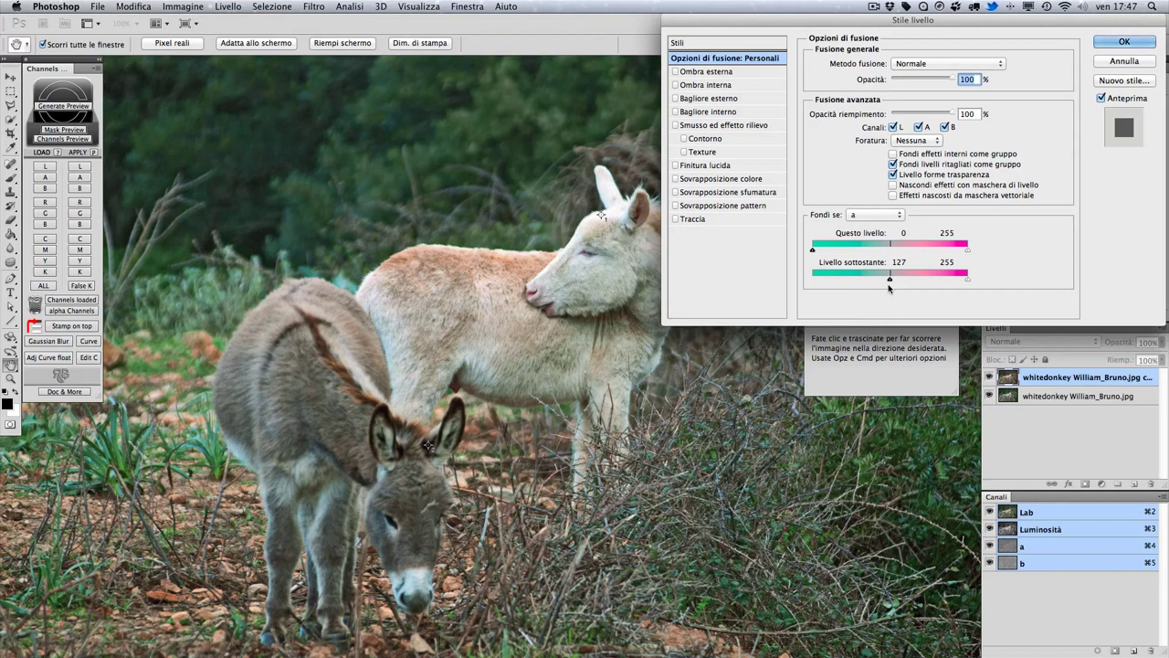
drag(893, 280, 891, 281)
key(Return)
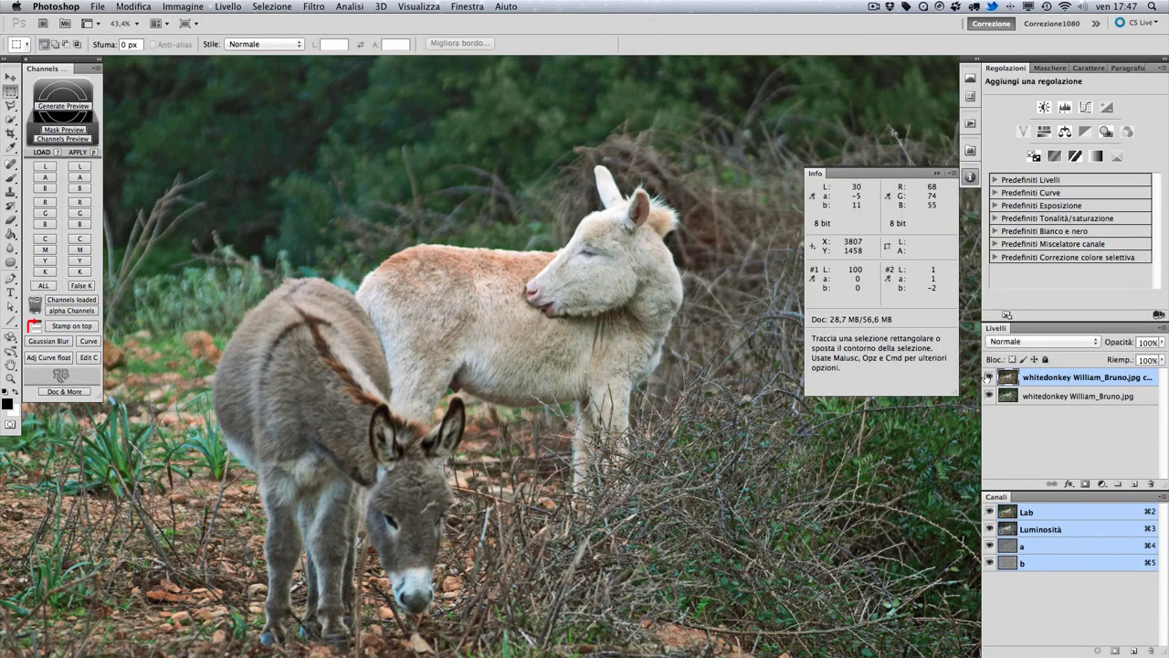
- Zoom in on the white donkey's chest and toggle the copy layer to compare, leaving it hidden
click(589, 384)
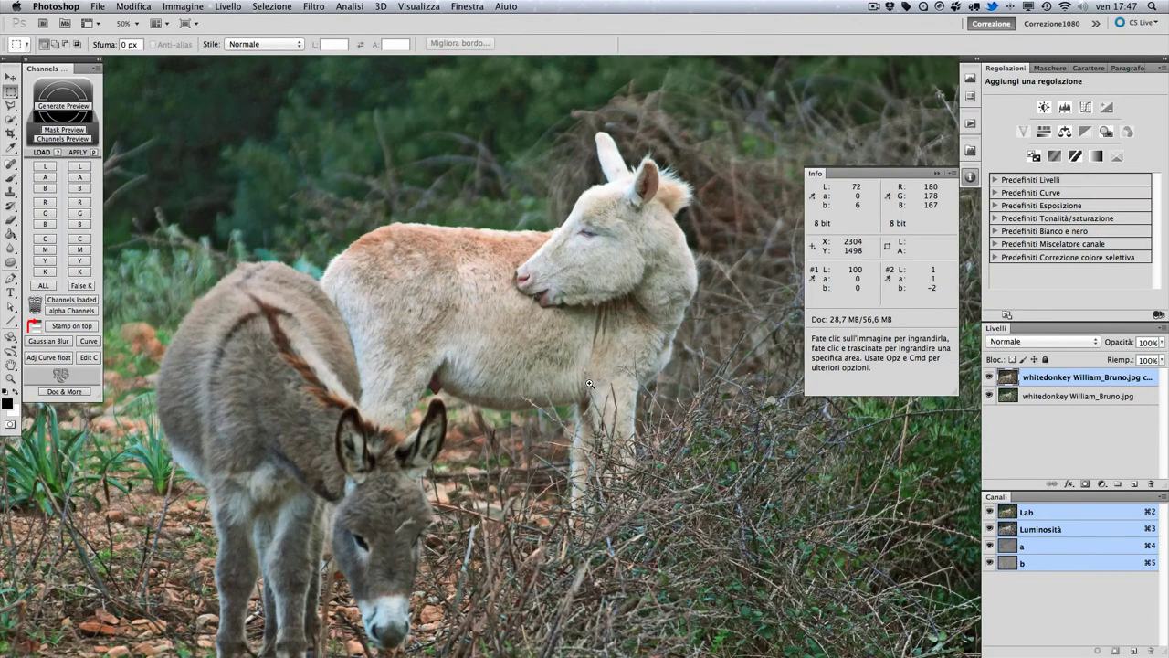
click(589, 383)
click(589, 384)
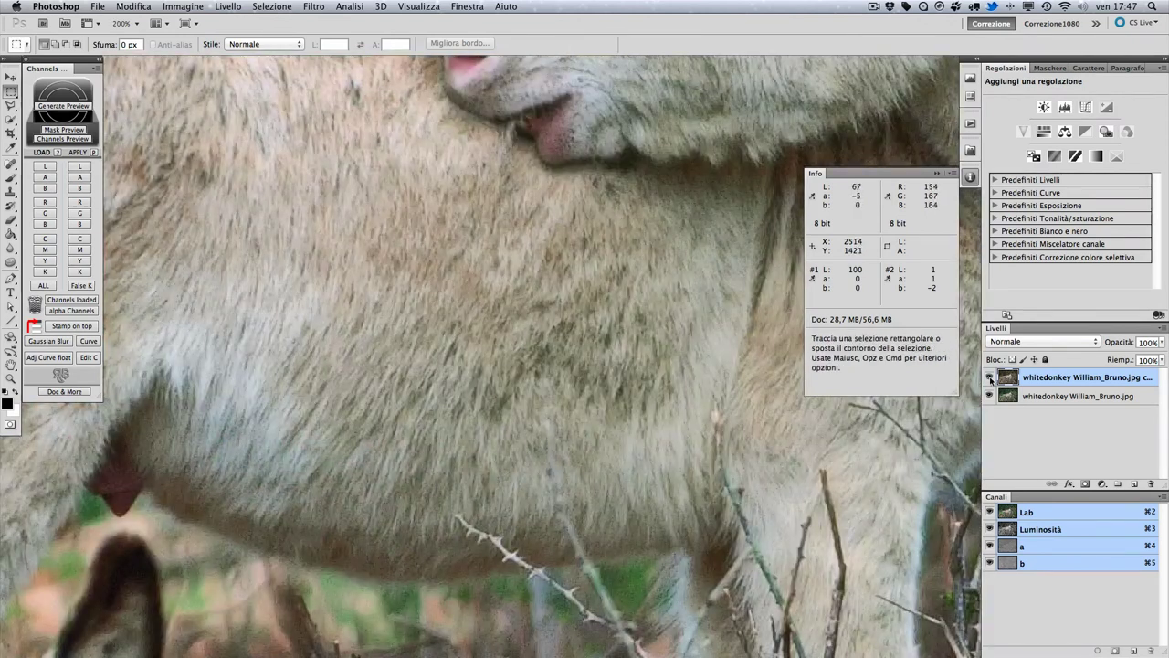
click(989, 377)
click(989, 377)
click(990, 377)
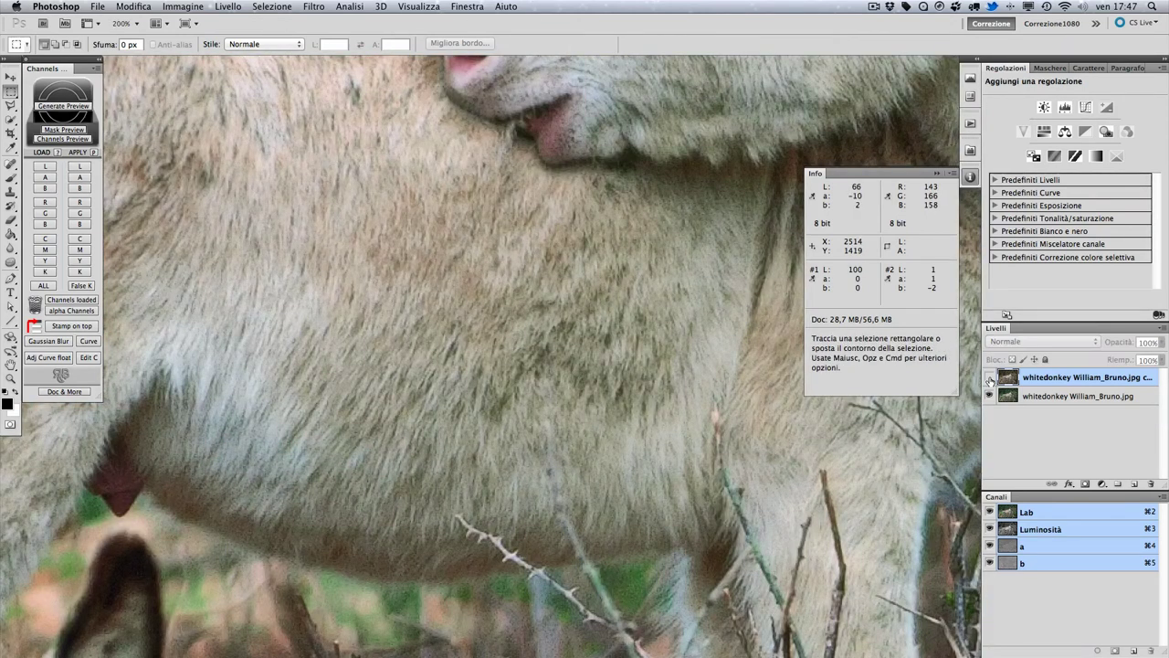
click(989, 377)
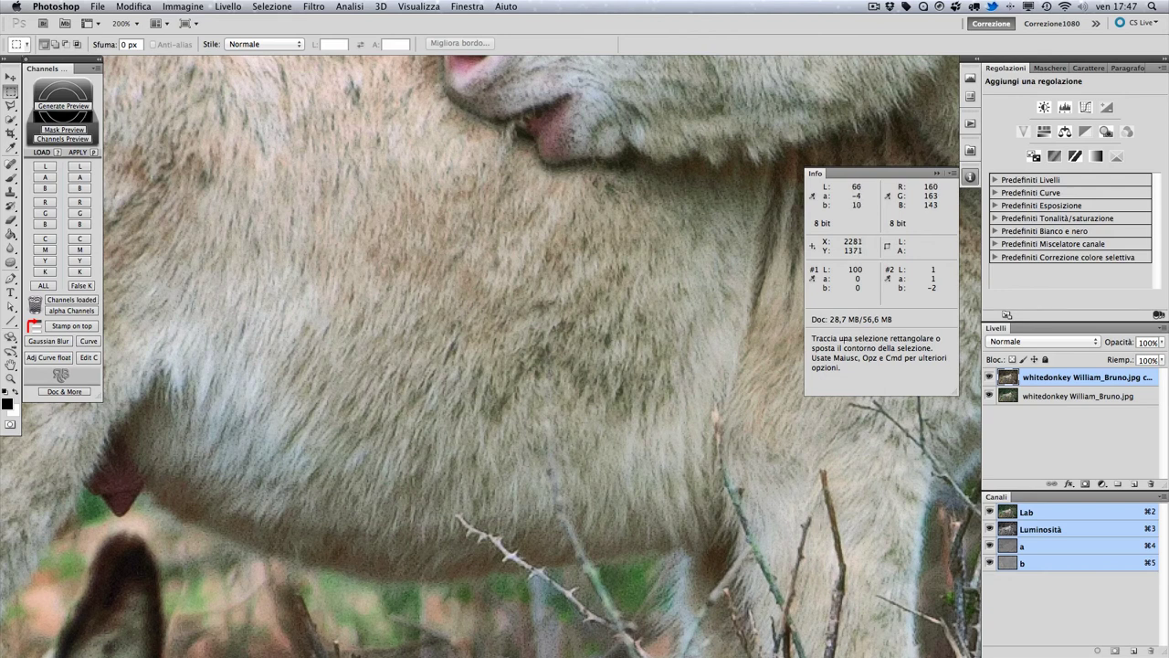
click(990, 378)
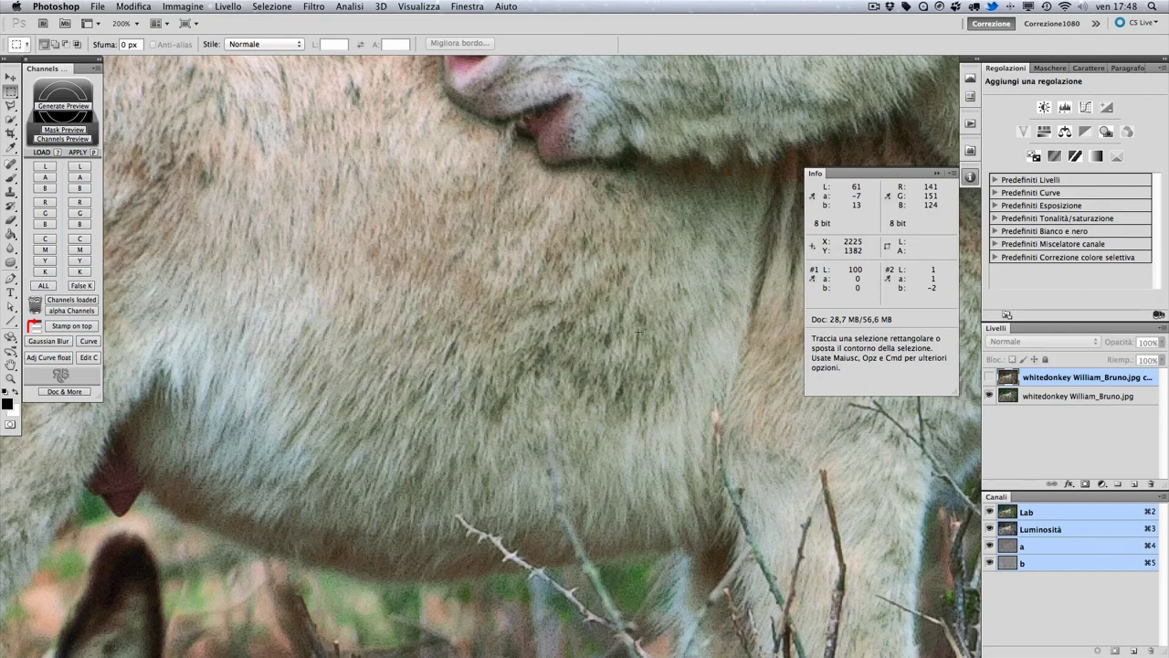
- Deselect the copy layer, zoom back out to 33.3%, and recentre the whole photo
click(1019, 416)
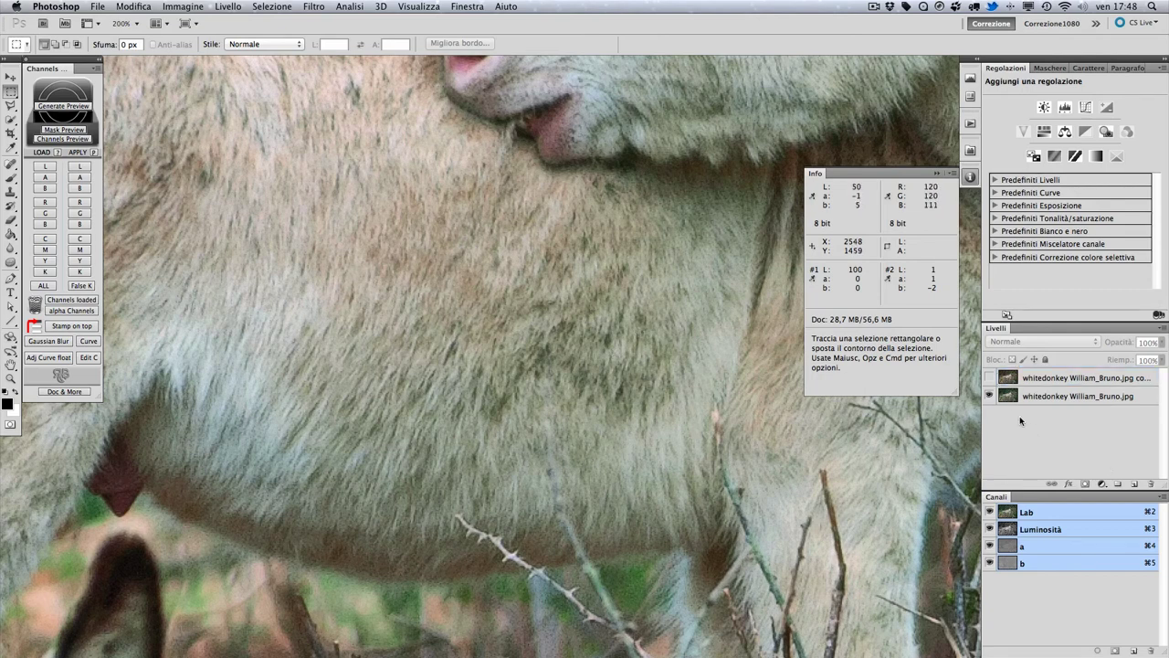
alt+super+click(570, 341)
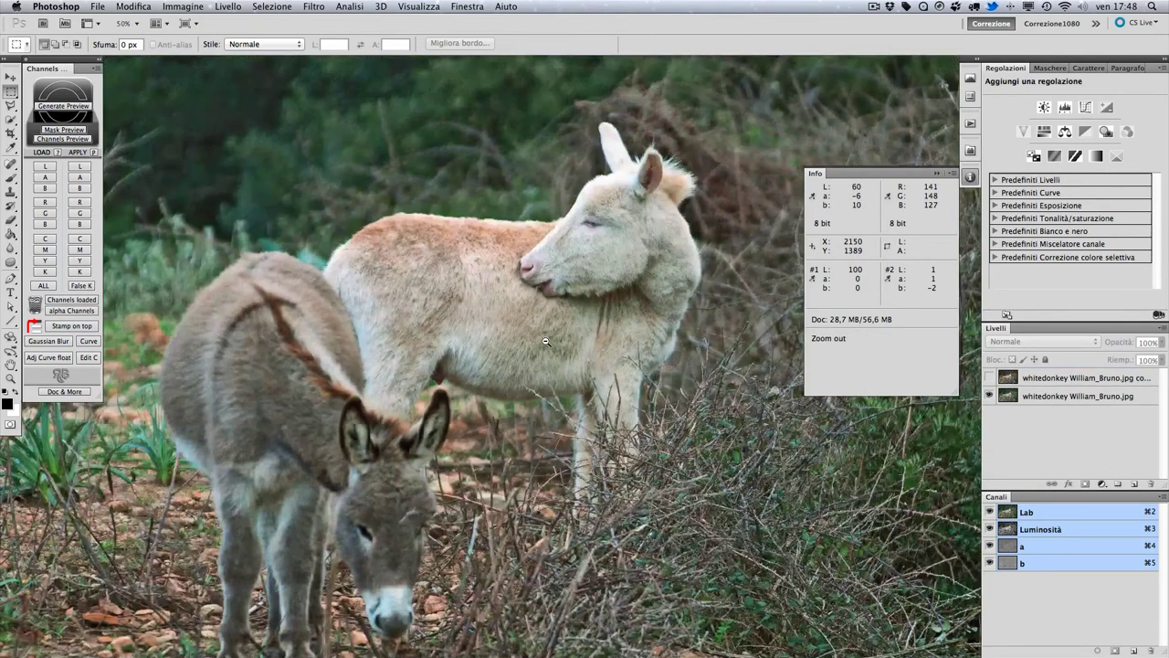
alt+super+click(570, 342)
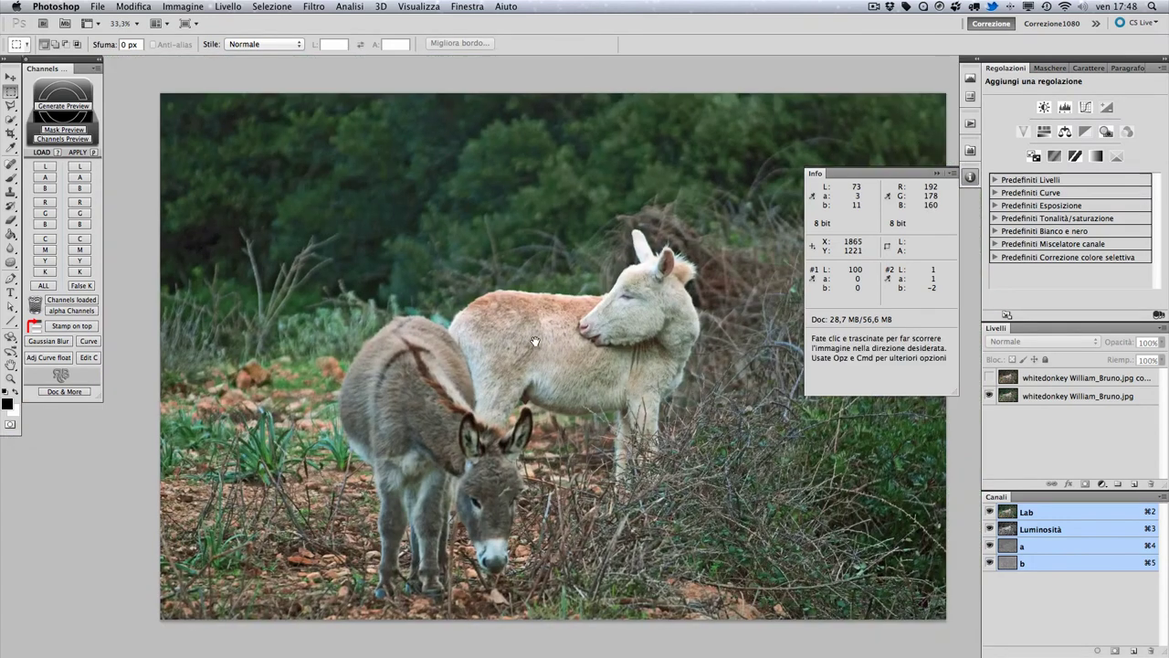
drag(570, 341, 499, 338)
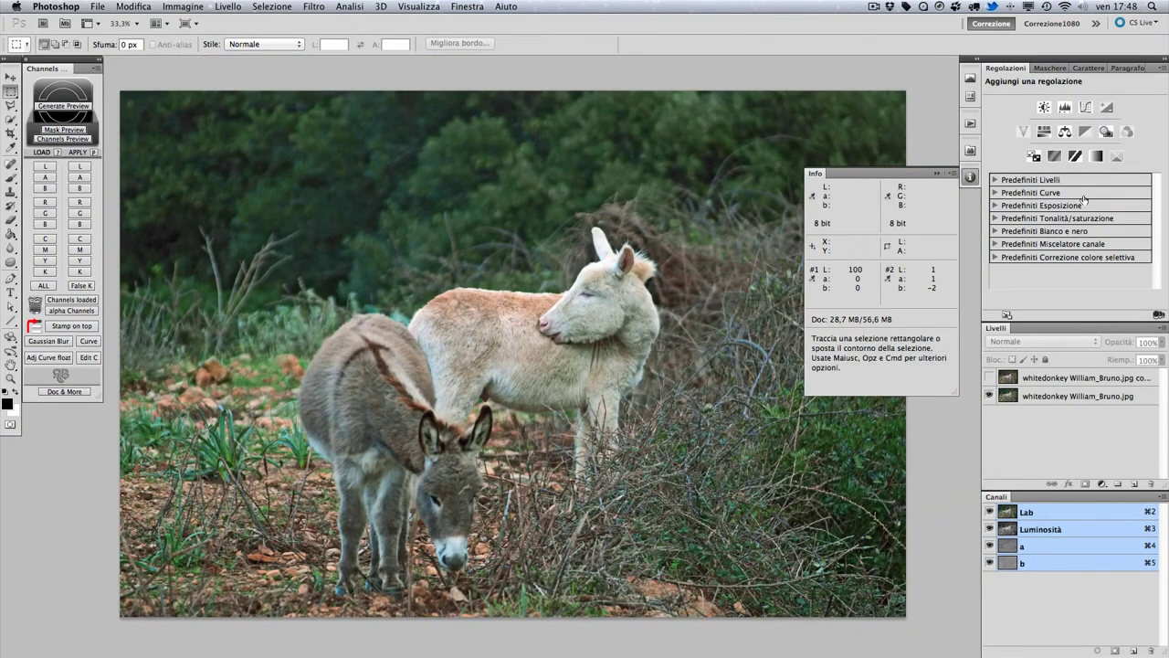
- Collapse the Info panel in the dock and open the PPW Tools ITA actions panel
click(970, 176)
click(971, 153)
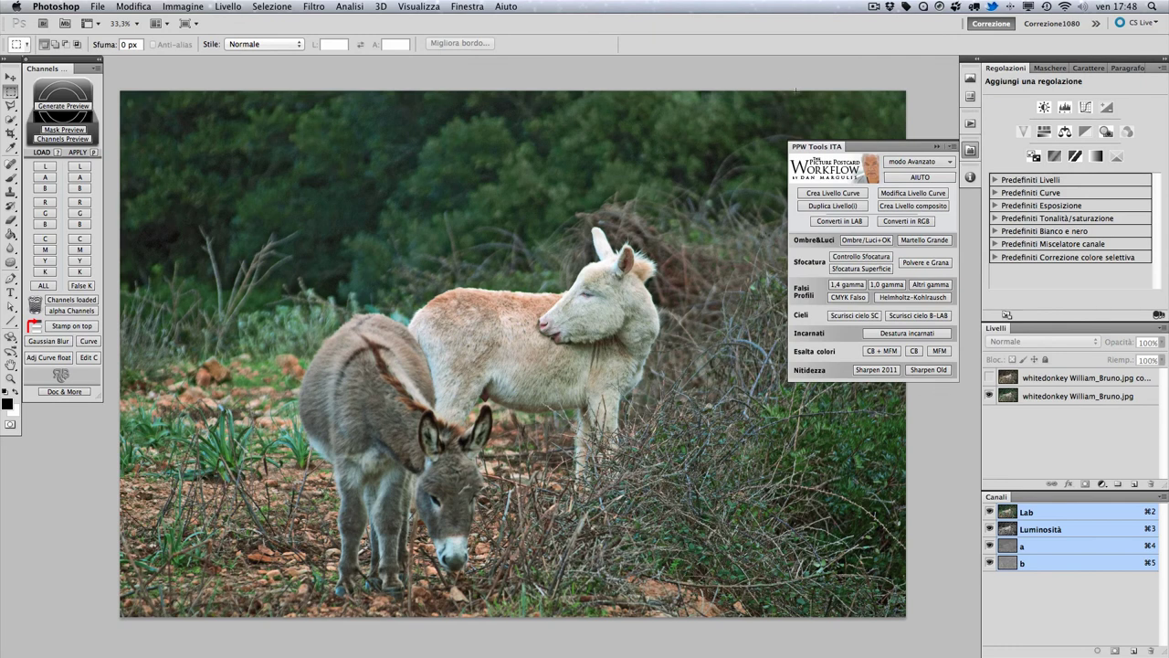